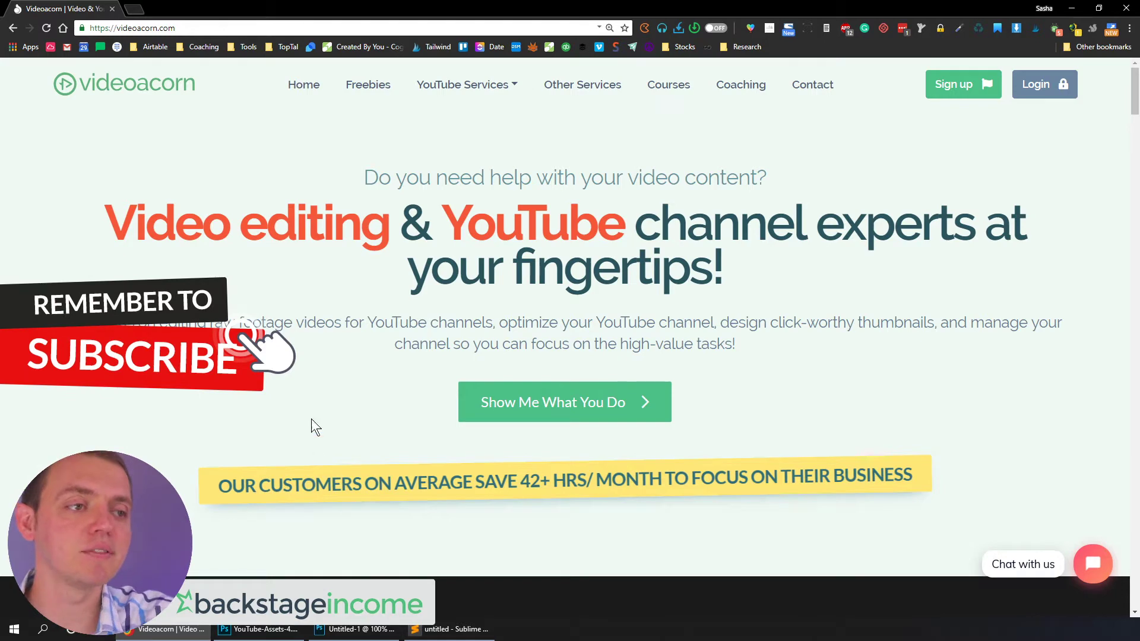
Bring the blank Untitled-1 document up beside the asset template and browse the template's sections of thumbnail elements
left_click(359, 629)
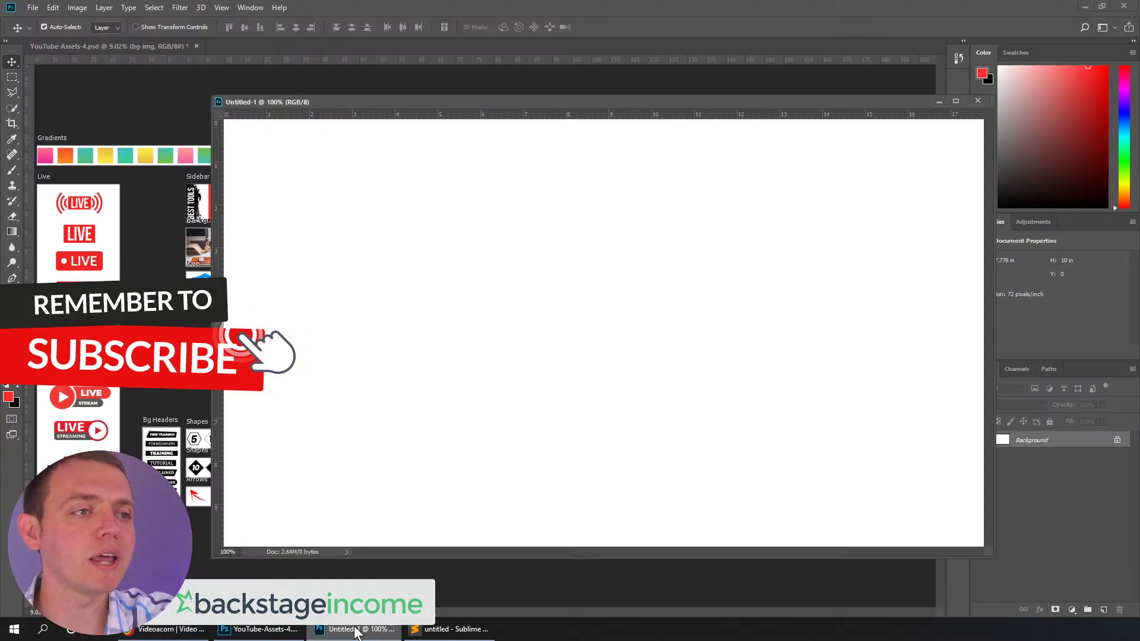
left_click_drag(378, 102, 747, 494)
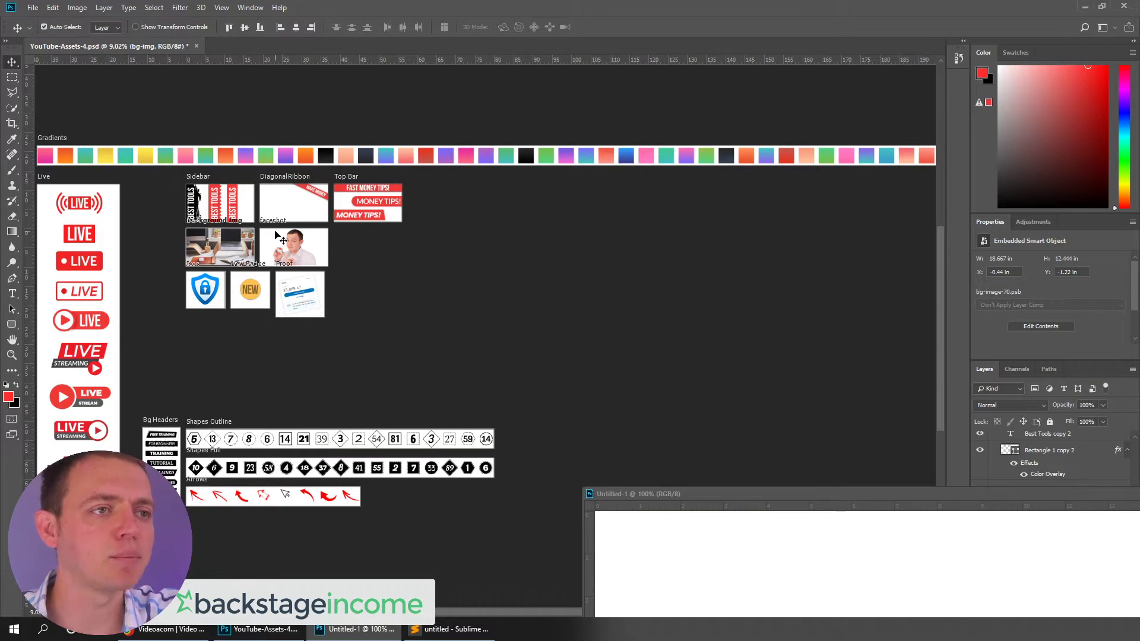
scroll(232, 208, "up", 8)
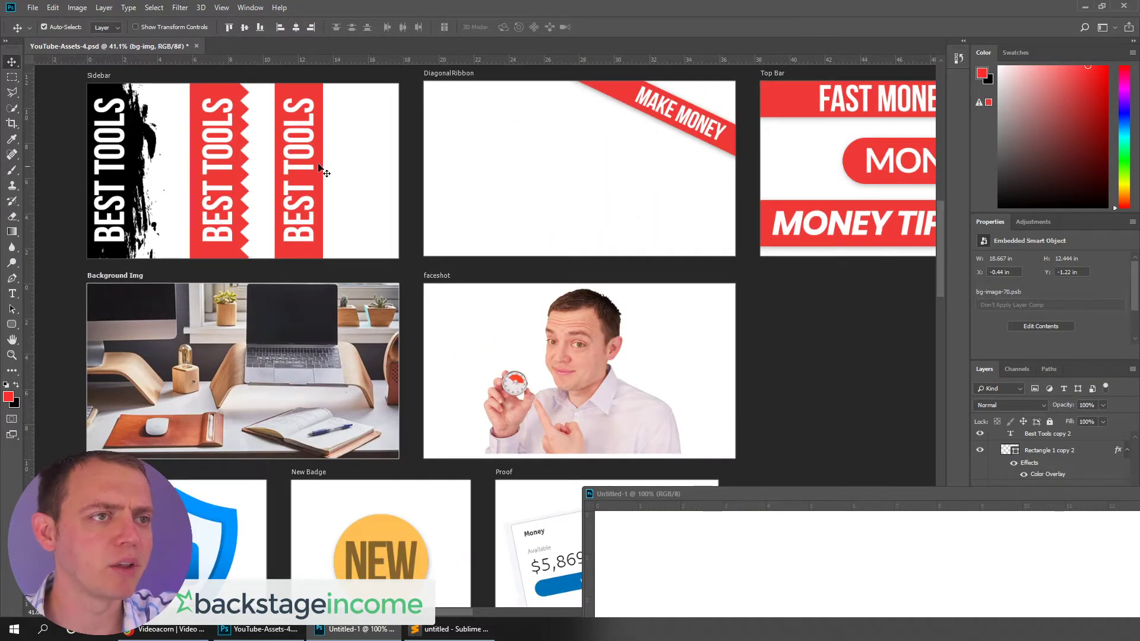
scroll(567, 162, "down", 2)
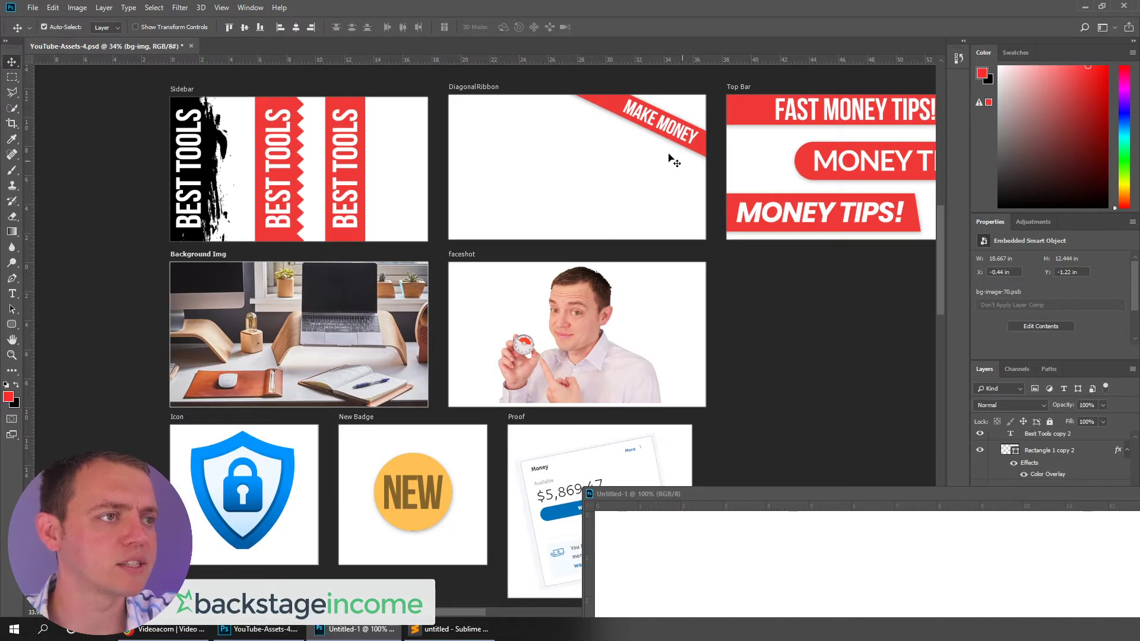
scroll(581, 158, "down", 1)
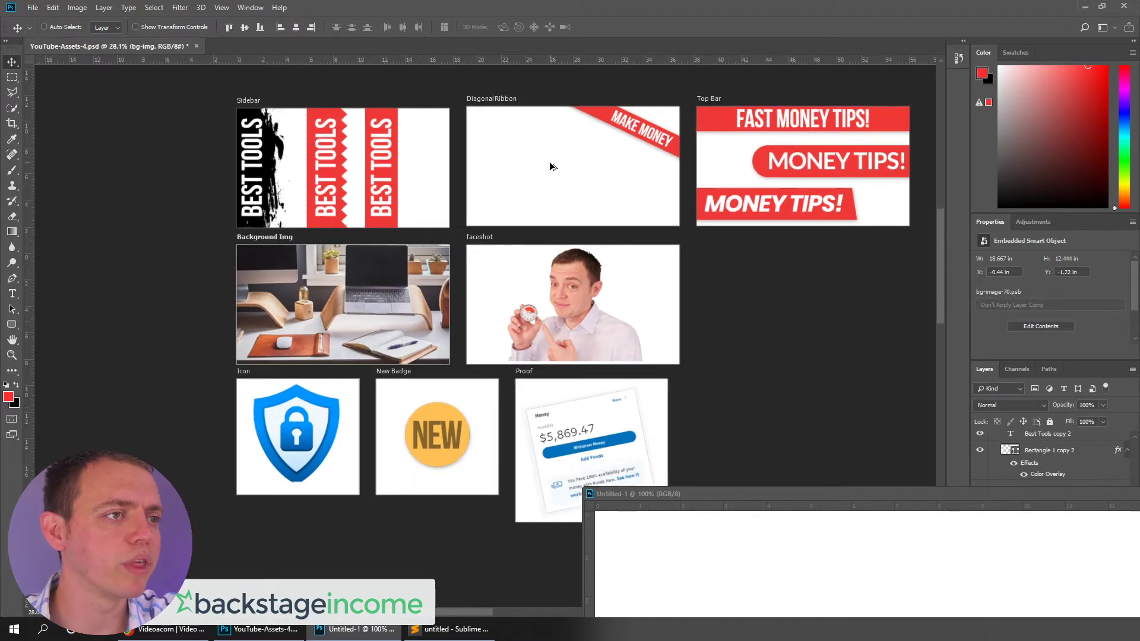
scroll(574, 346, "up", 2)
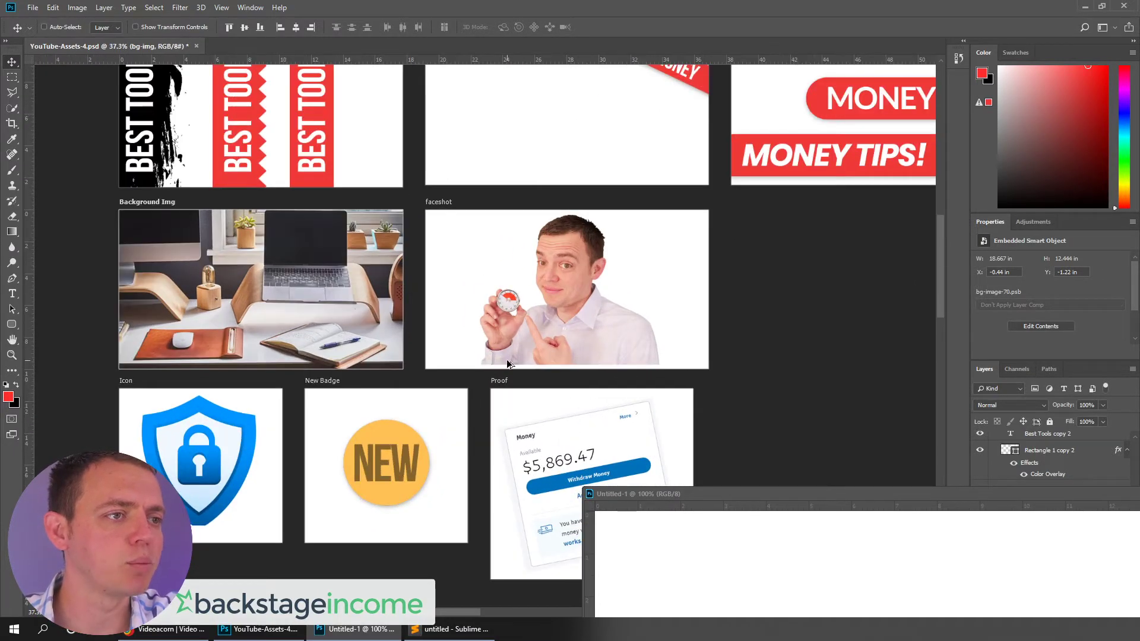
scroll(508, 363, "down", 1)
scroll(551, 451, "up", 2)
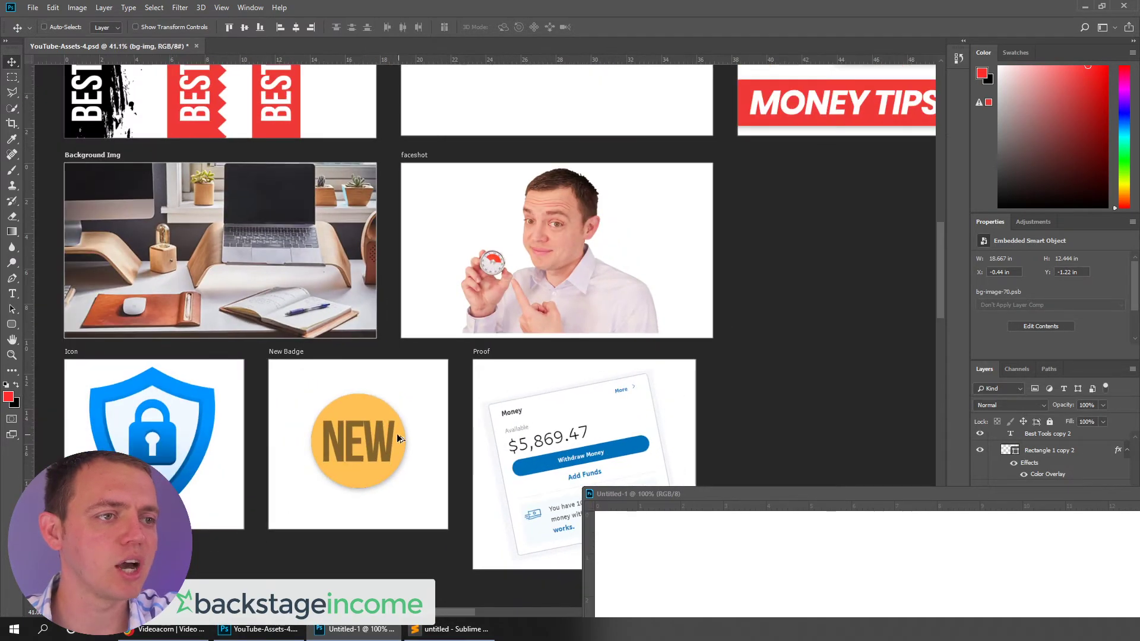
scroll(519, 369, "down", 1)
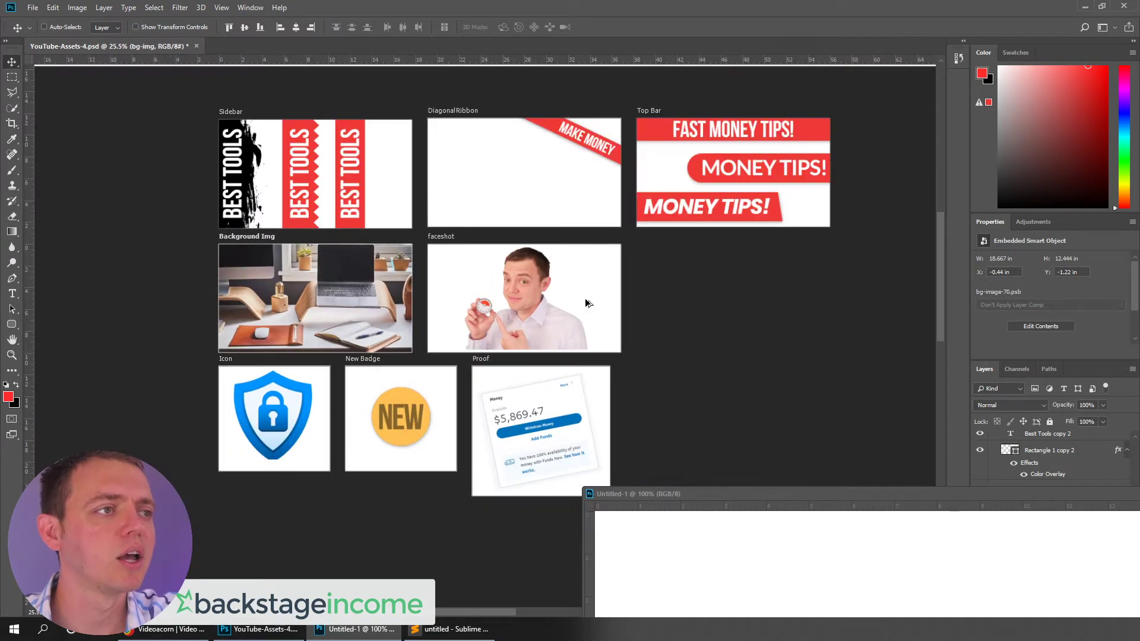
scroll(867, 148, "up", 3)
scroll(644, 228, "down", 2)
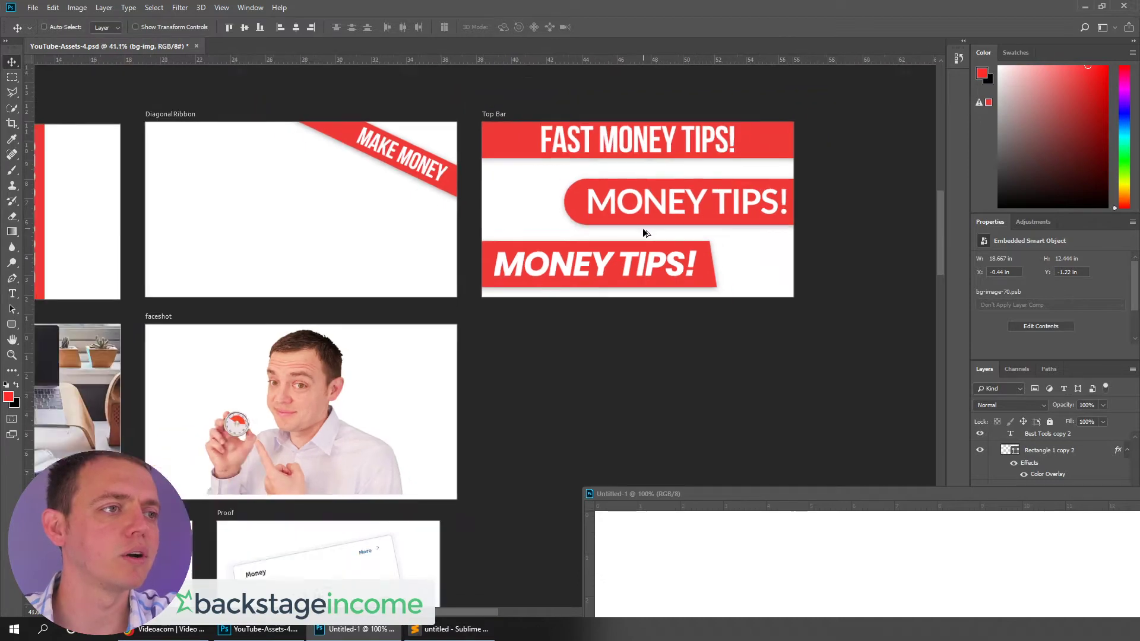
scroll(713, 262, "down", 2)
scroll(695, 259, "down", 3)
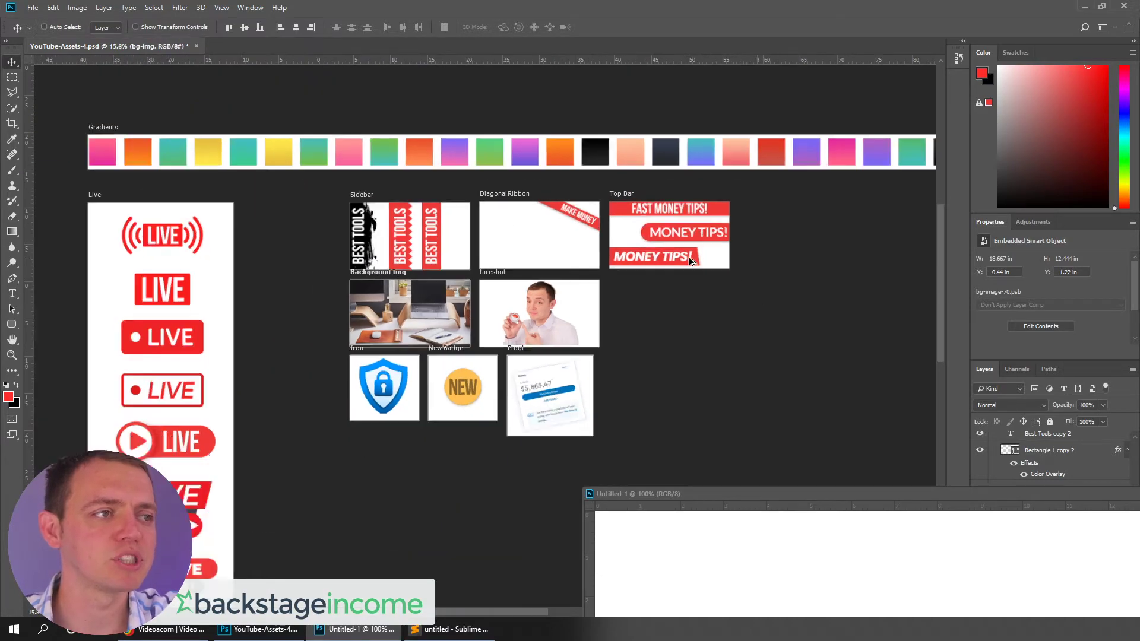
scroll(458, 563, "up", 4)
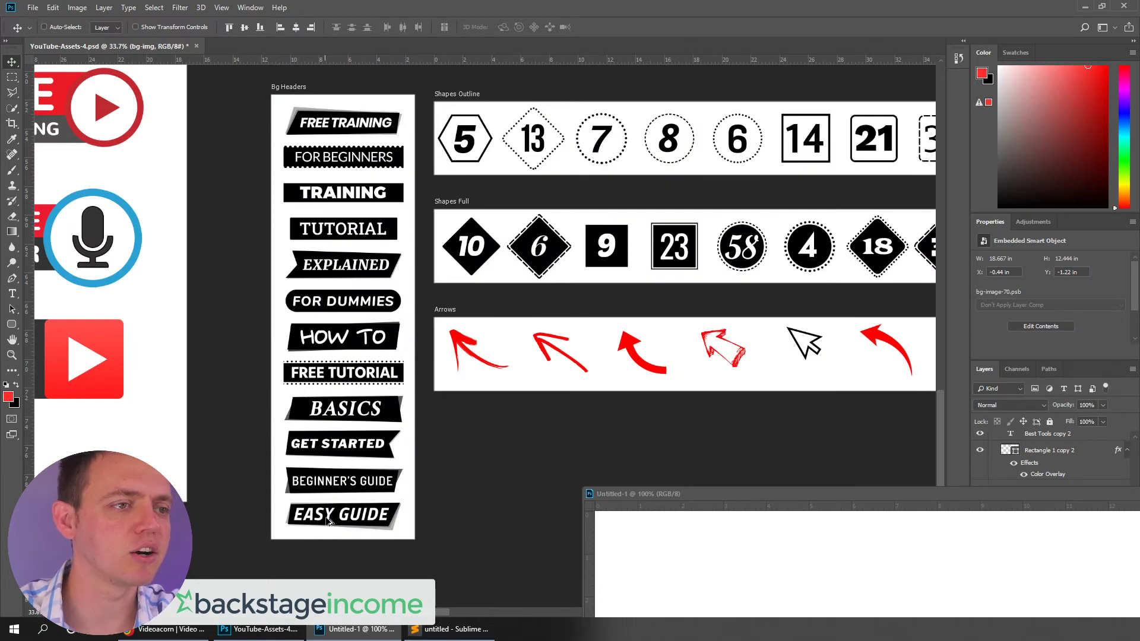
scroll(641, 366, "up", 1)
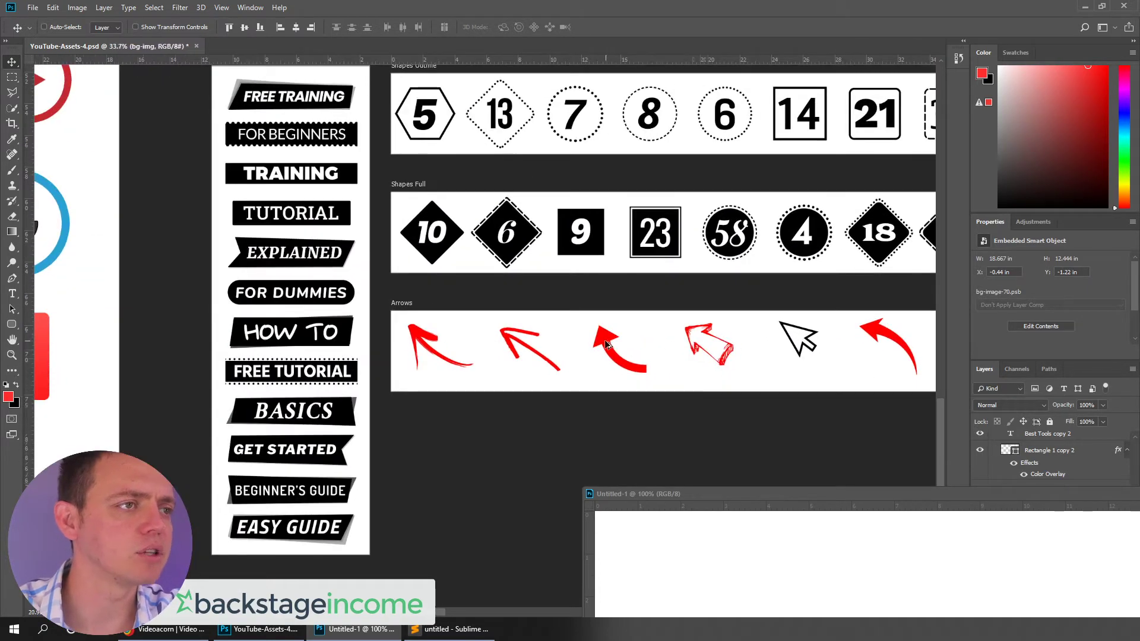
scroll(604, 341, "down", 3)
scroll(605, 343, "down", 2)
Drag the desk background image from the template into Untitled-1 and position it to fill the canvas
left_click_drag(731, 494, 422, 122)
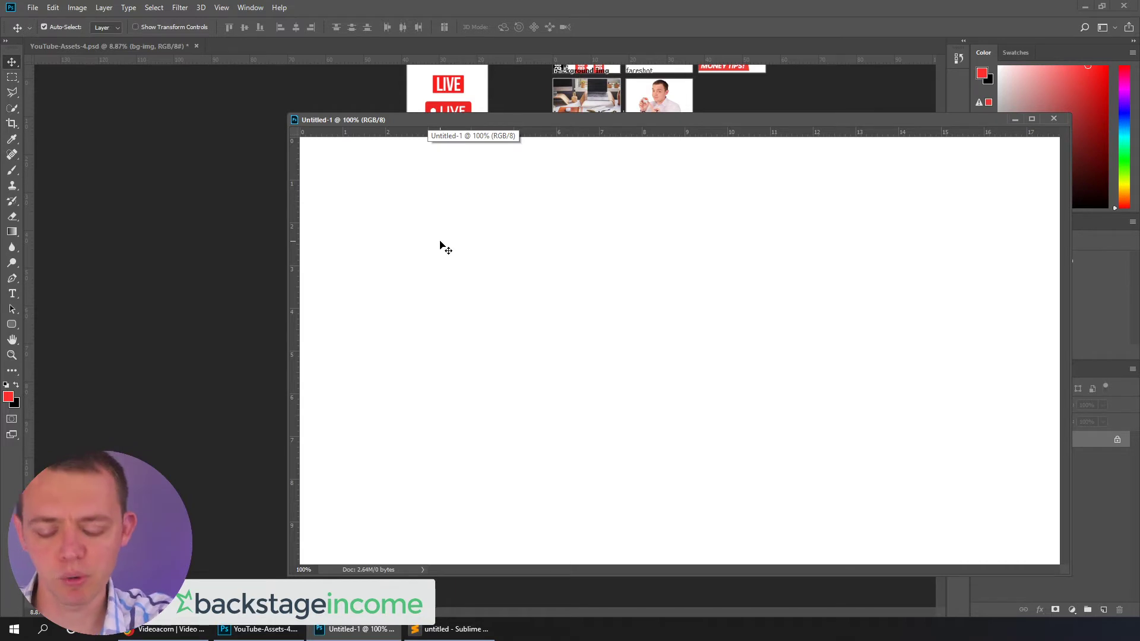
left_click_drag(377, 120, 561, 161)
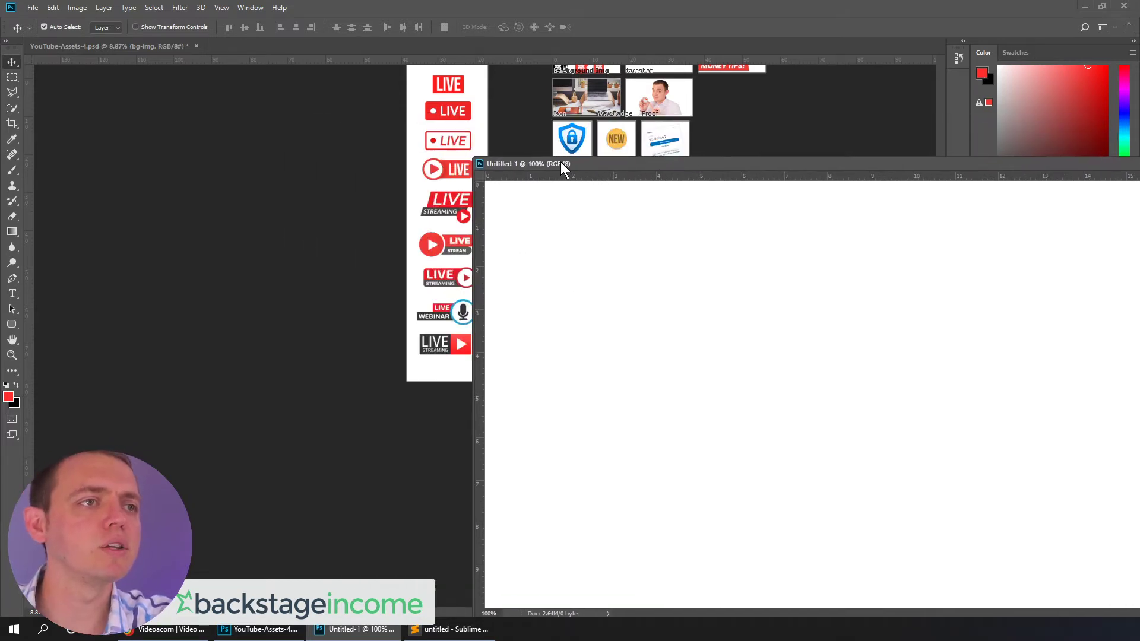
left_click(256, 171)
key("h")
left_click_drag(319, 170, 66, 252)
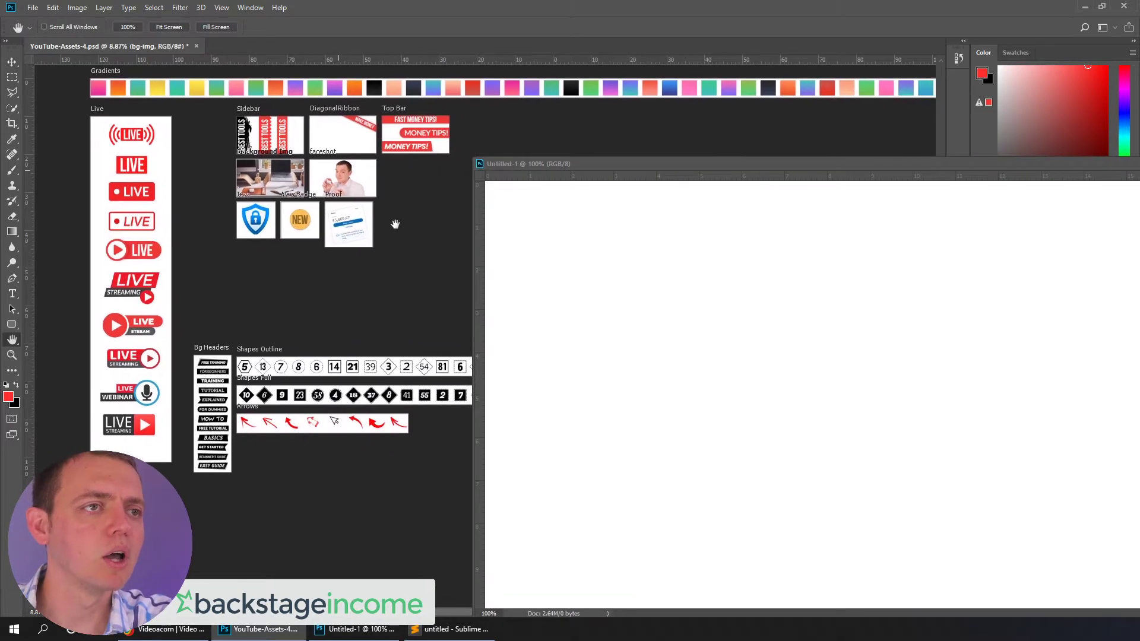
key("v")
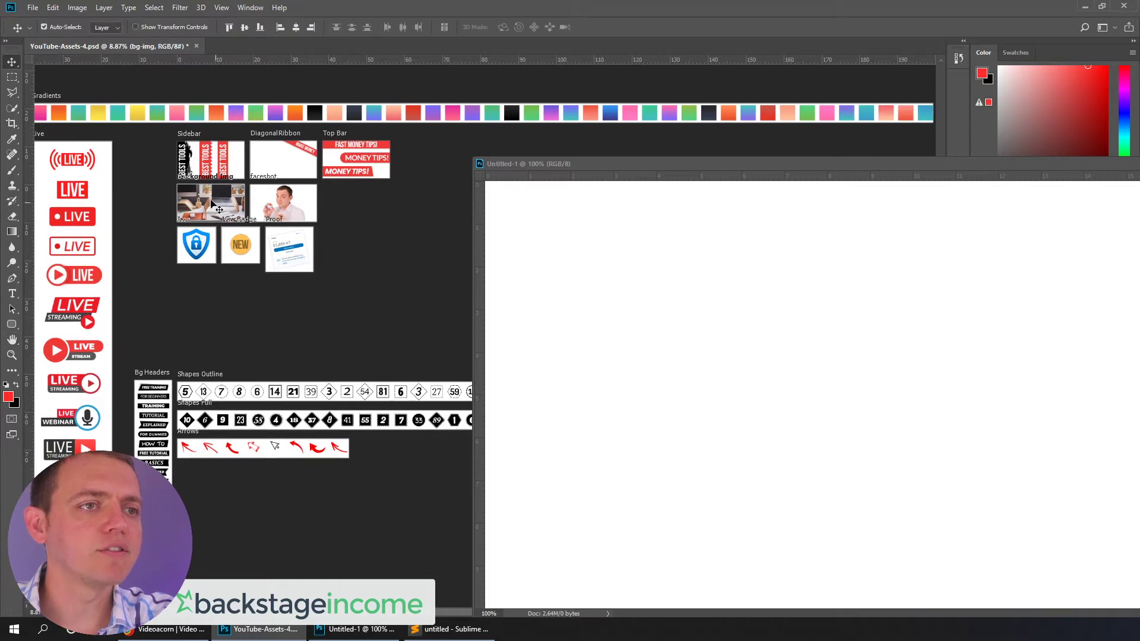
left_click_drag(209, 197, 688, 291)
scroll(663, 342, "down", 3)
left_click_drag(840, 344, 885, 354)
key("ctrl+t")
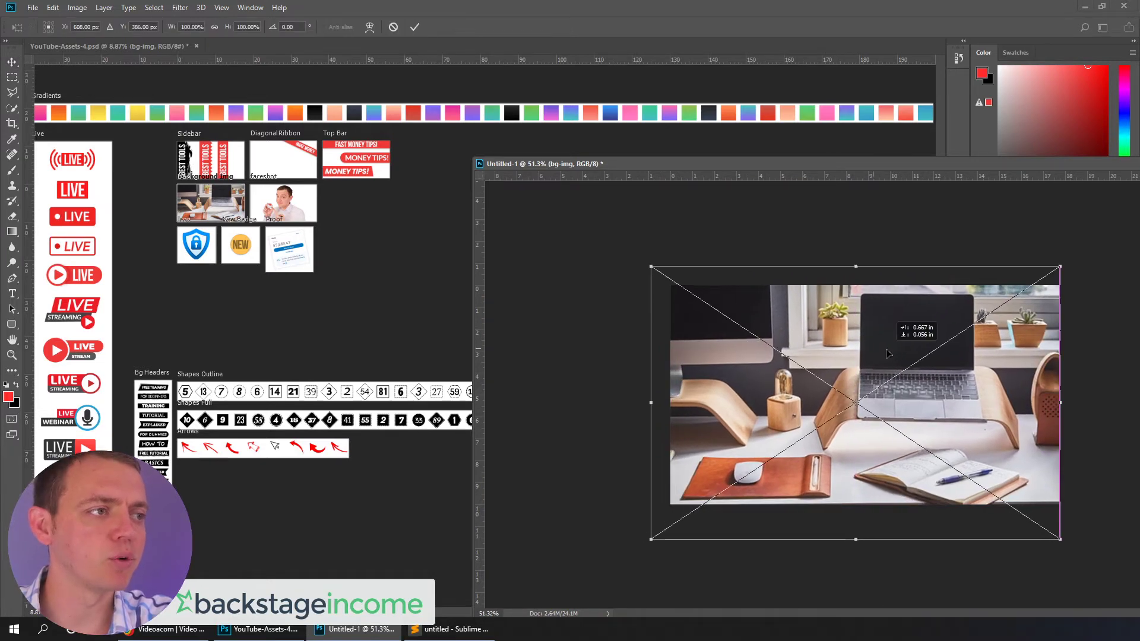
key("Return")
left_click(384, 256)
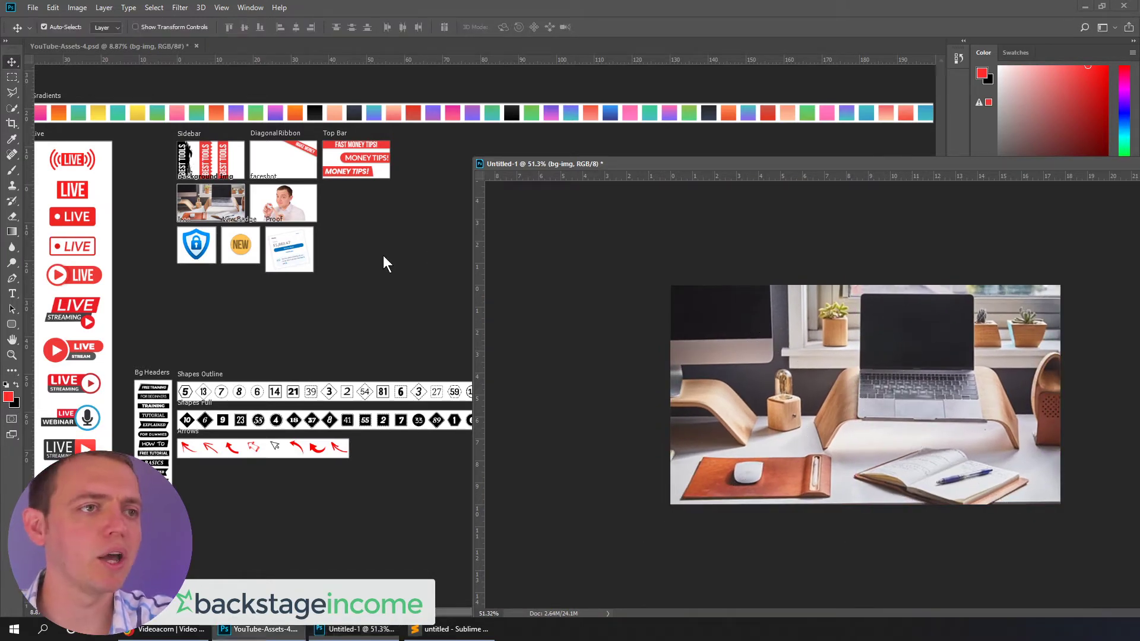
Drag the faceshot cutout into the document, placing it at the canvas's right side
left_click_drag(287, 201, 986, 408)
left_click(326, 111)
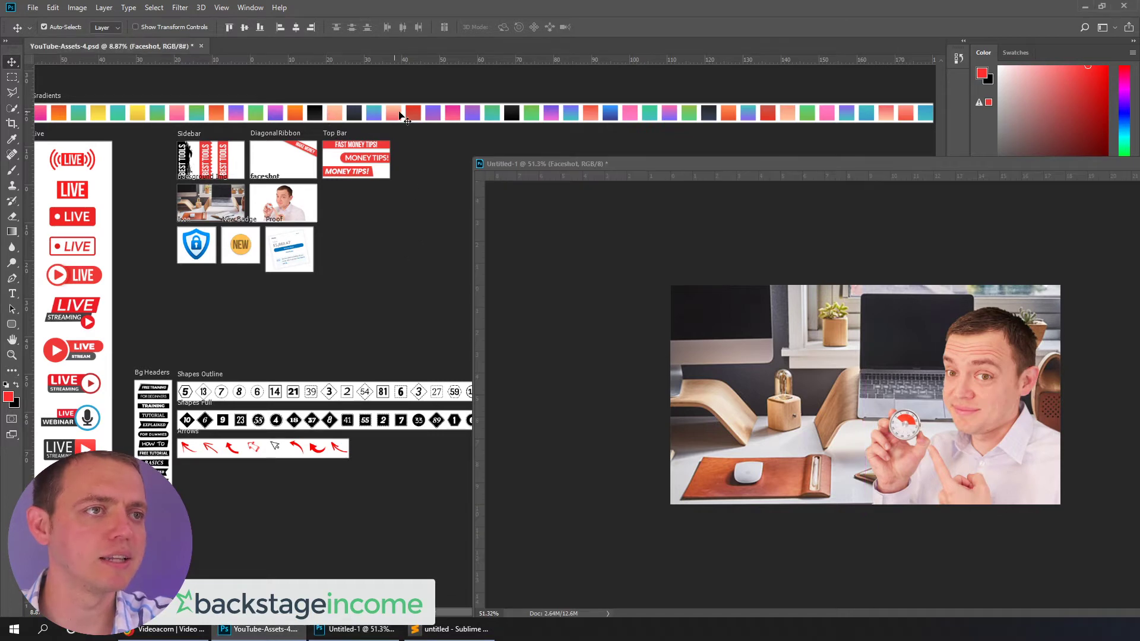
left_click(159, 116)
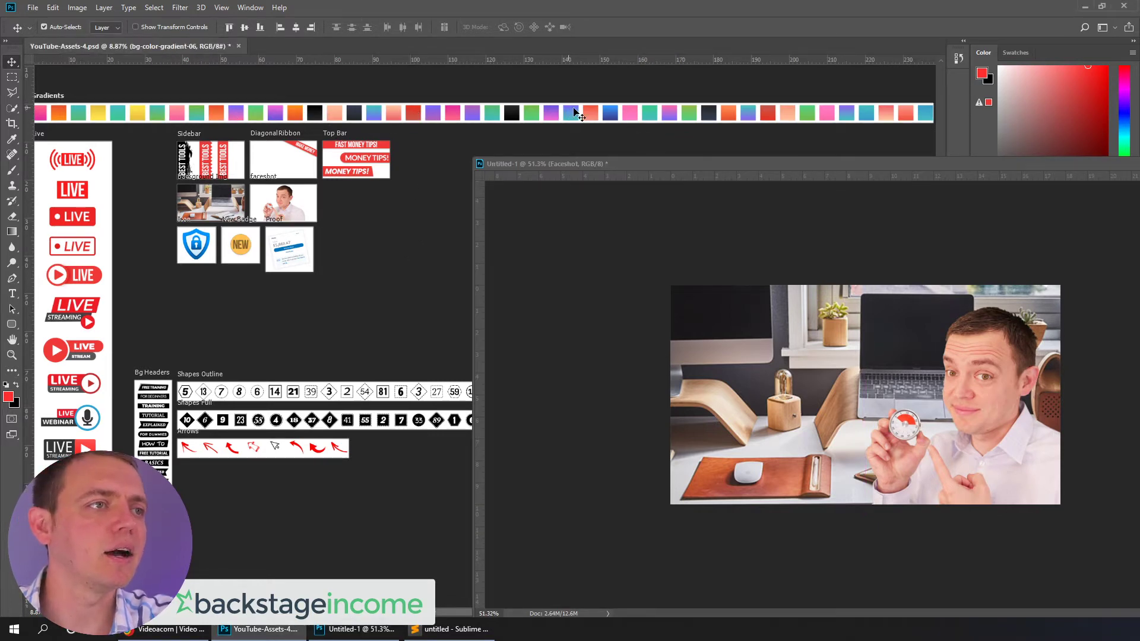
Add the purple-to-blue gradient swatch to the document and scale it up to cover the whole canvas
left_click_drag(575, 114, 832, 422)
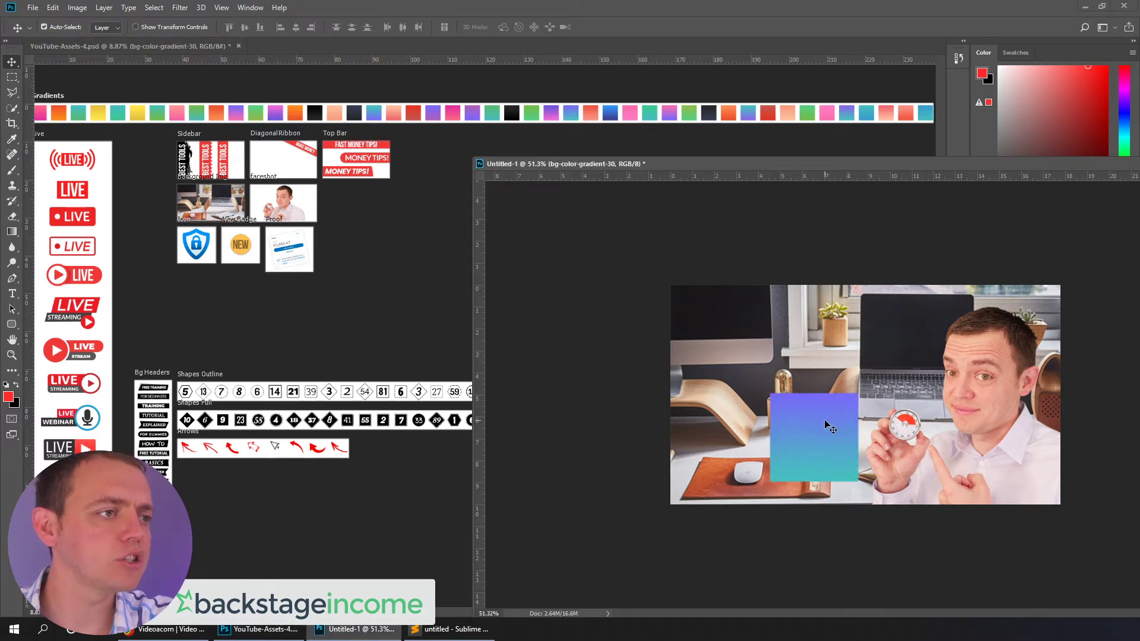
key("ctrl+t")
left_click_drag(768, 392, 533, 307)
left_click_drag(738, 366, 781, 324)
key("Return")
left_click_drag(756, 165, 367, 111)
key("ctrl+t")
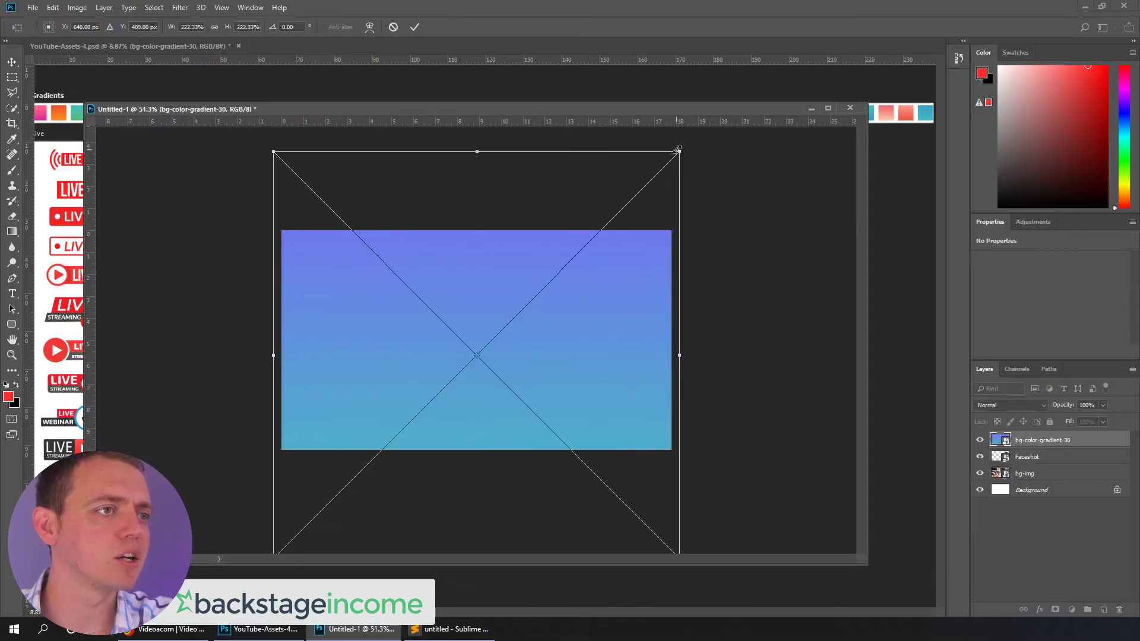
key("Return")
Move the gradient layer beneath the Faceshot layer and lower its opacity to 90%
left_click_drag(1012, 442, 1033, 473)
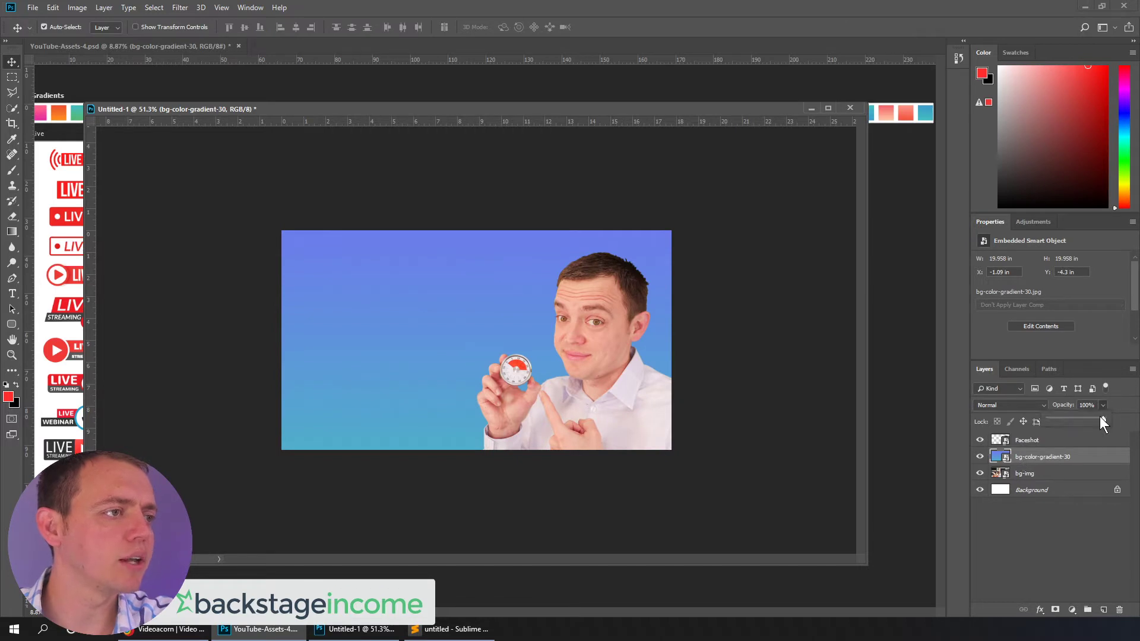
left_click_drag(1101, 416, 1100, 420)
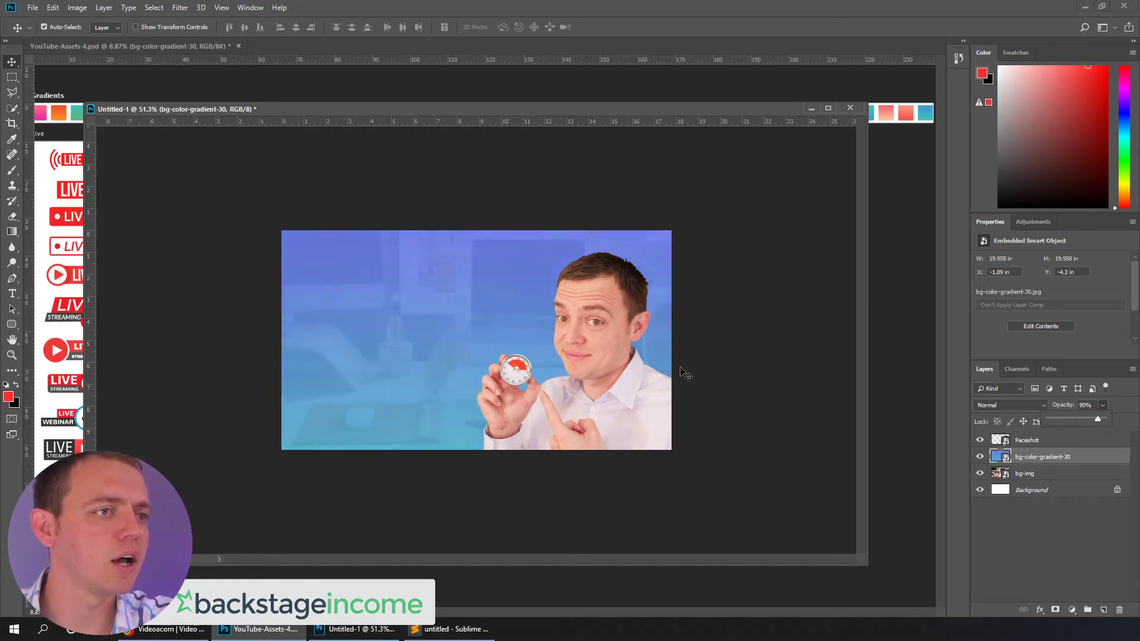
Add the curved red arrow, rotating it to point down-left and placing it near the bottom centre
left_click_drag(436, 112, 764, 191)
left_click_drag(338, 448, 737, 377)
key("ctrl+t")
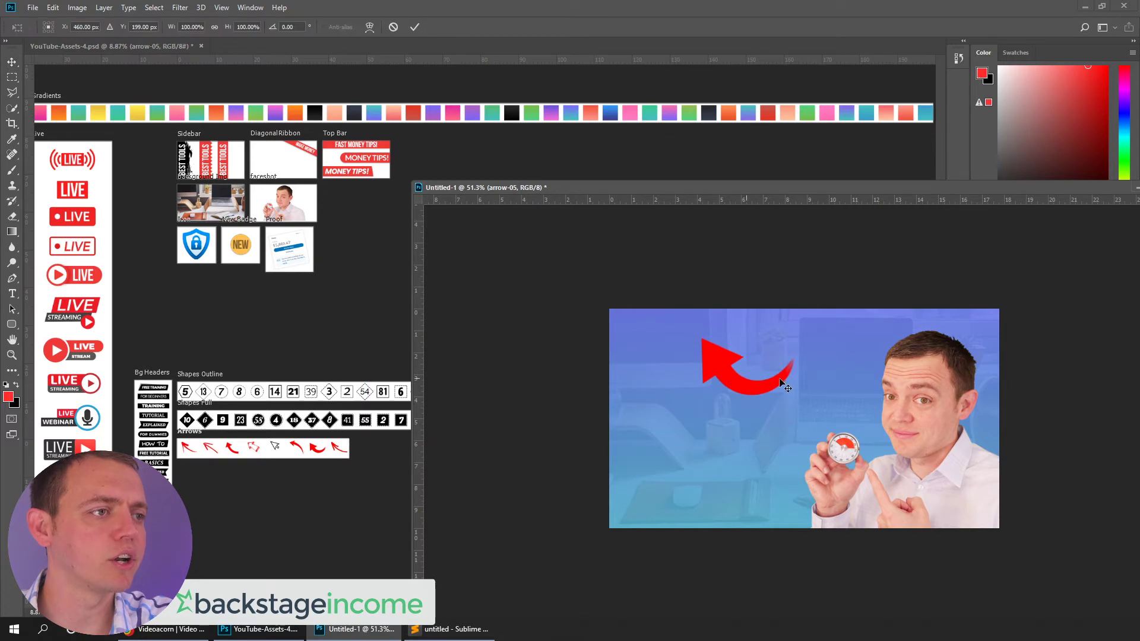
left_click_drag(847, 335, 746, 265)
left_click_drag(745, 404, 781, 505)
key("Return")
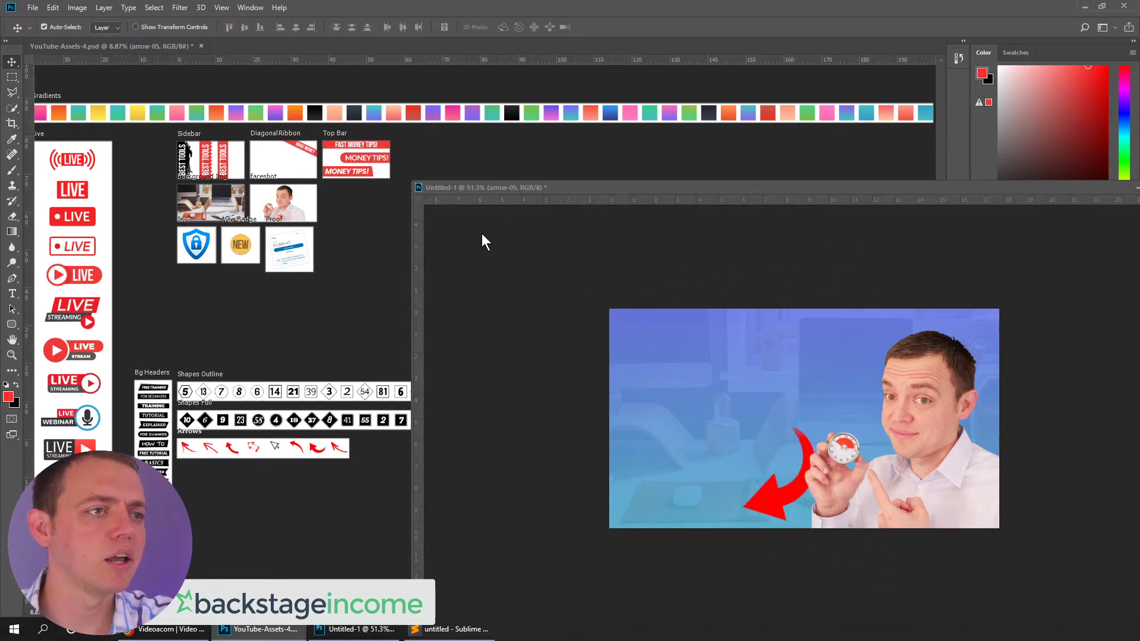
Add the Proof earnings screenshot, scaling it down and placing it in the bottom-left corner
left_click_drag(523, 189, 632, 186)
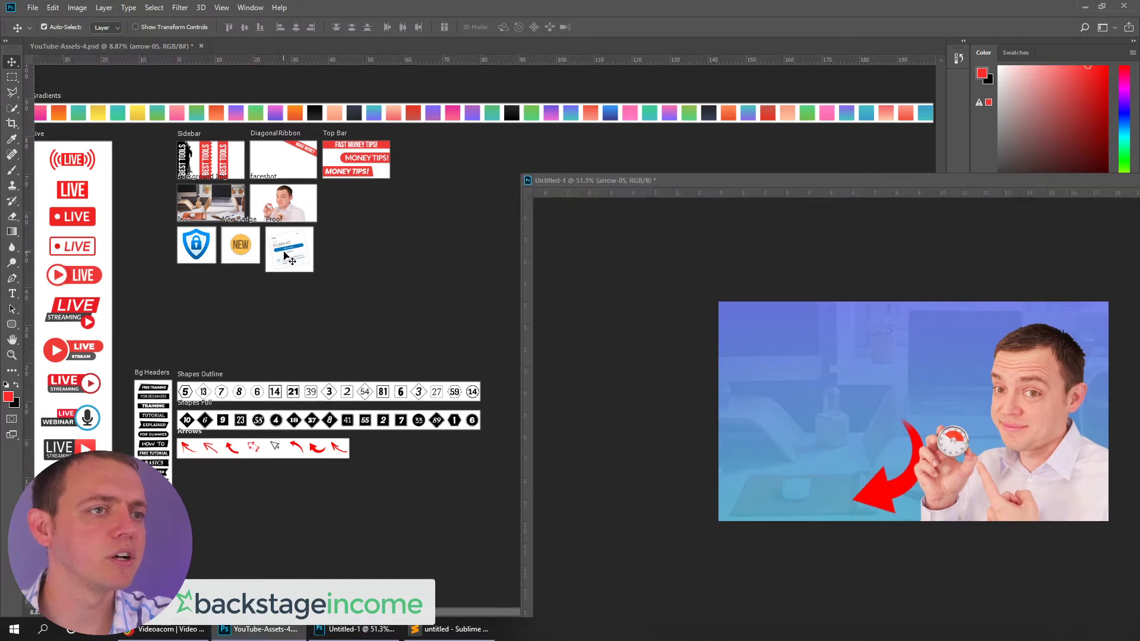
left_click_drag(291, 256, 772, 470)
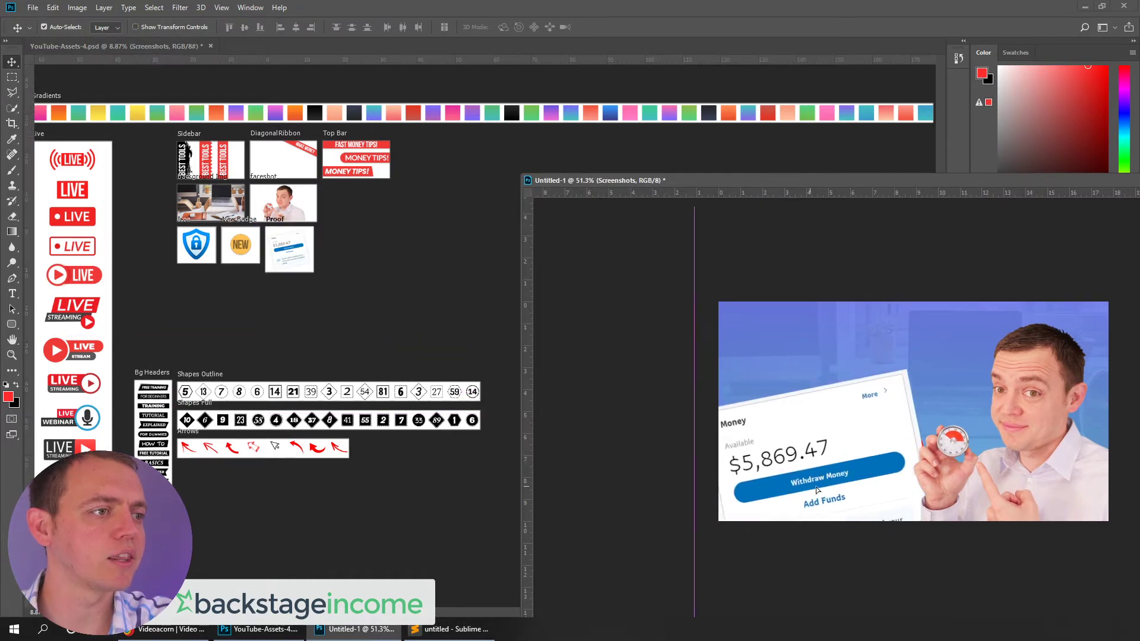
key("ctrl+t")
left_click_drag(1100, 319, 950, 460)
left_click_drag(824, 499, 789, 520)
key("Return")
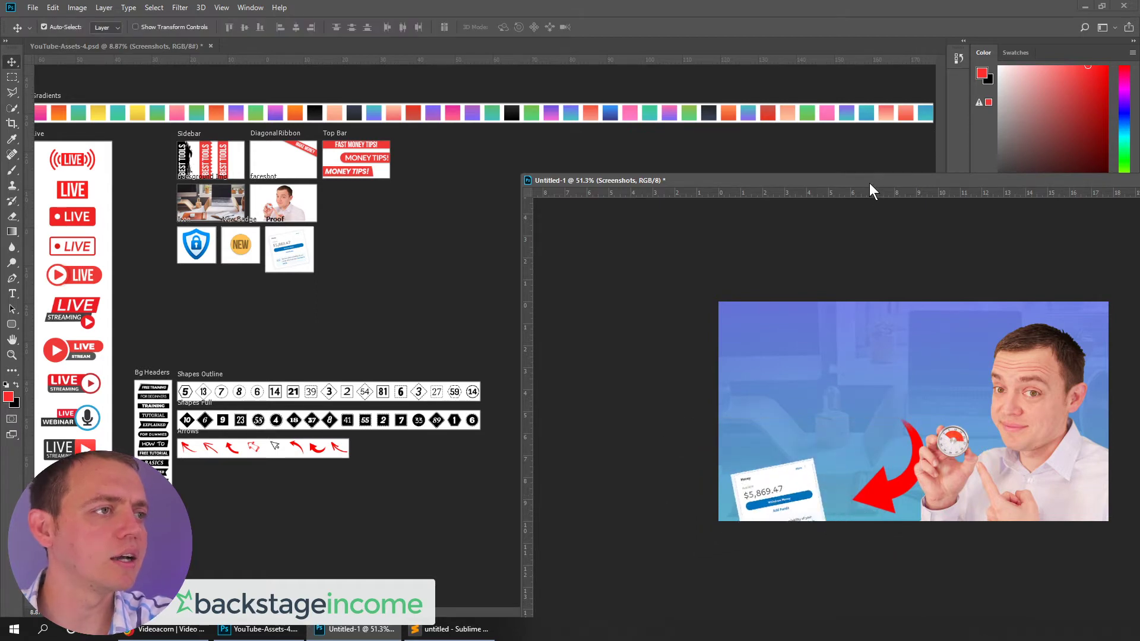
Apply Drop Shadow and Outer Glow effects to the Screenshots layer and nudge it slightly right
left_click_drag(870, 185, 538, 165)
right_click(1043, 458)
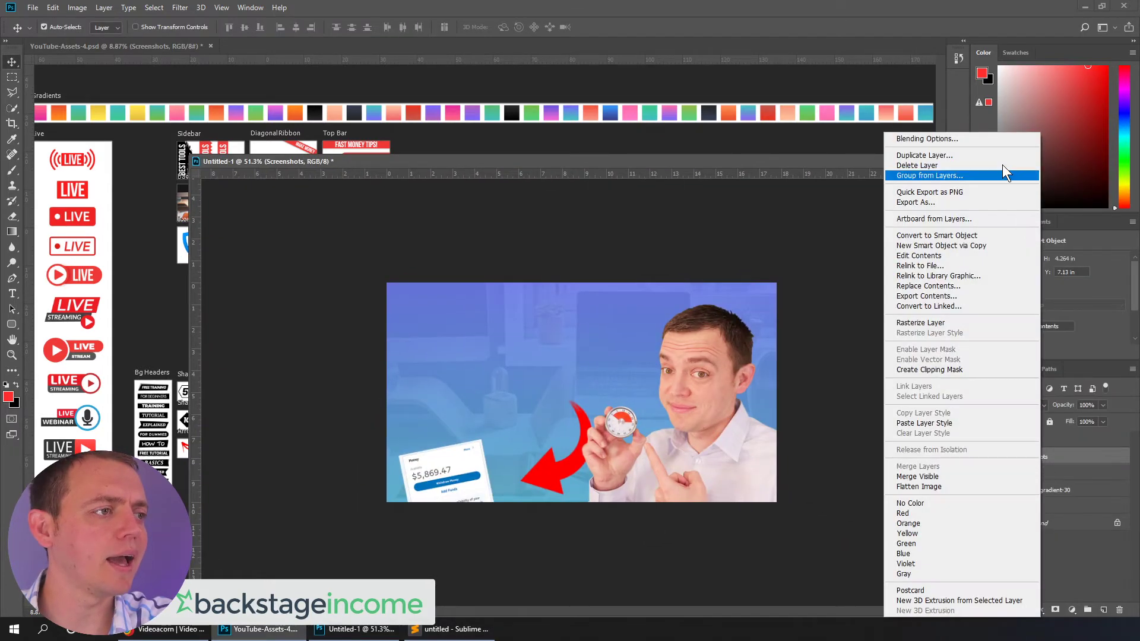
left_click(871, 178)
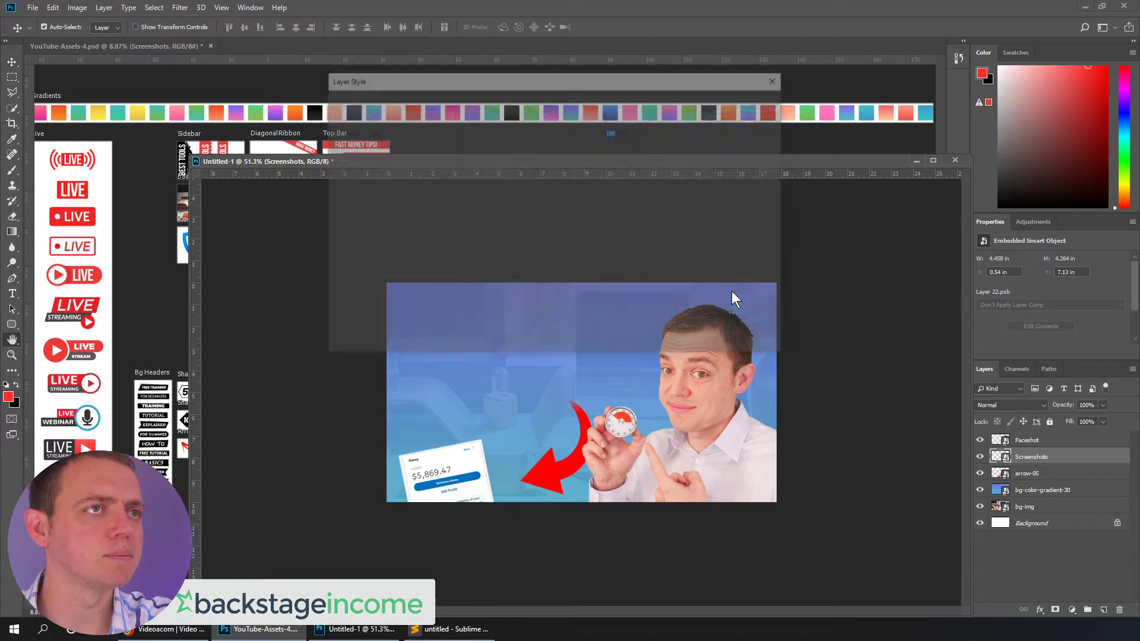
left_click(357, 303)
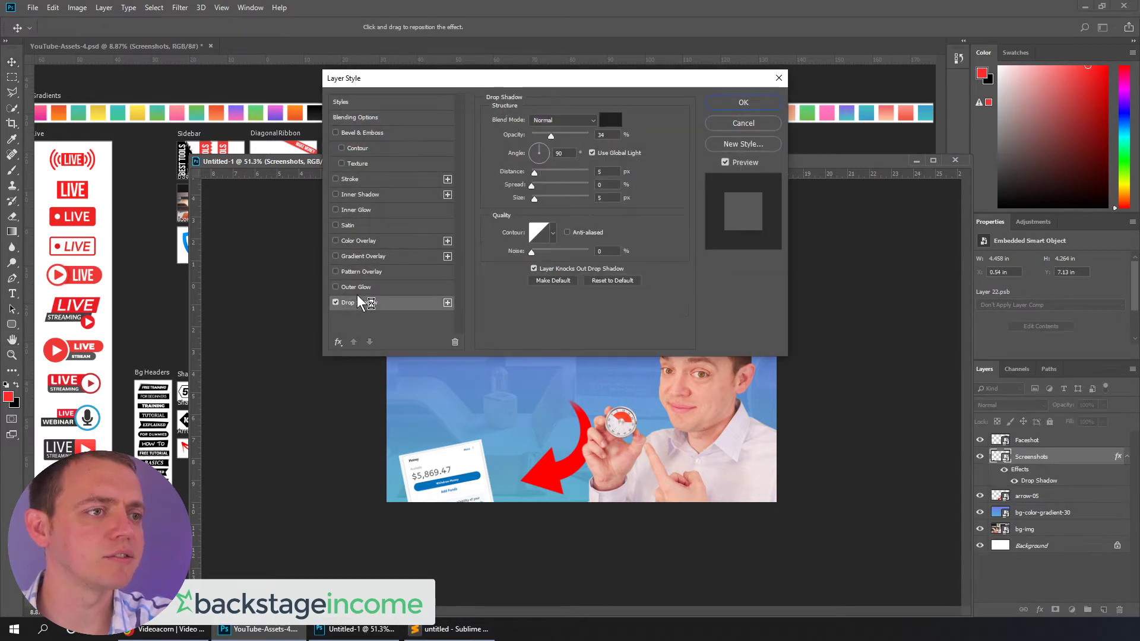
left_click(358, 288)
left_click(358, 302)
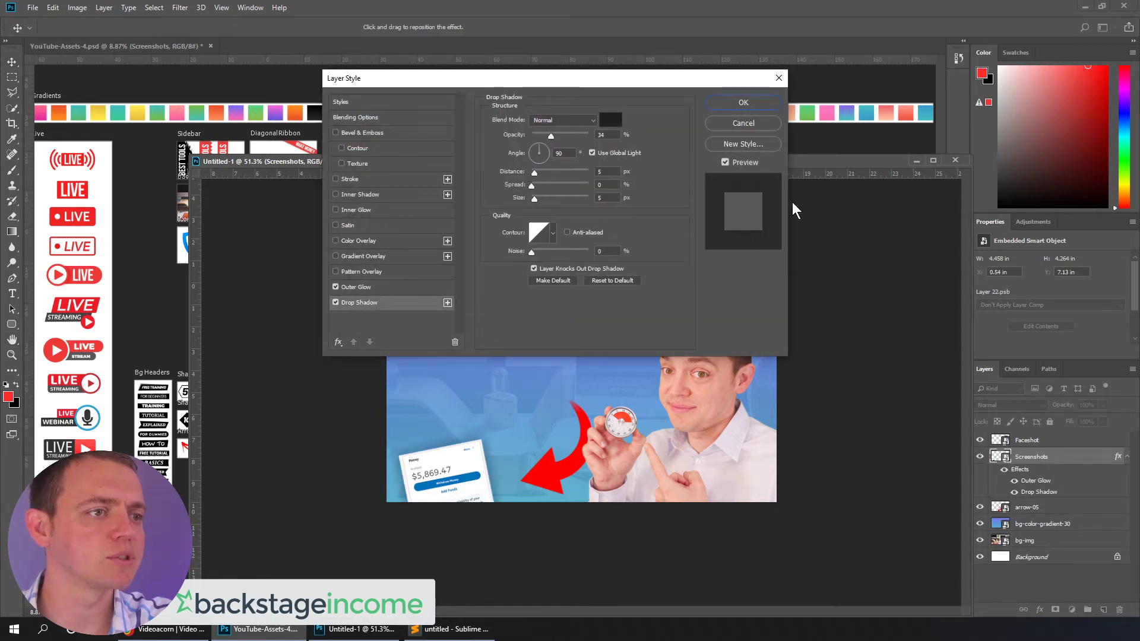
left_click(744, 103)
left_click_drag(448, 482, 465, 486)
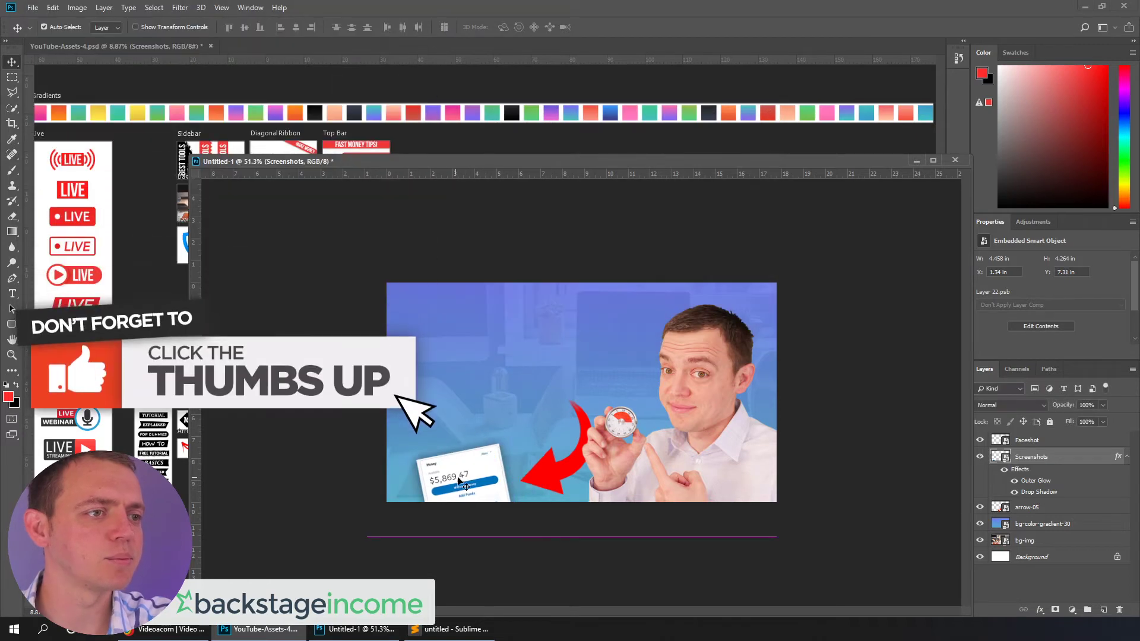
left_click_drag(511, 165, 574, 173)
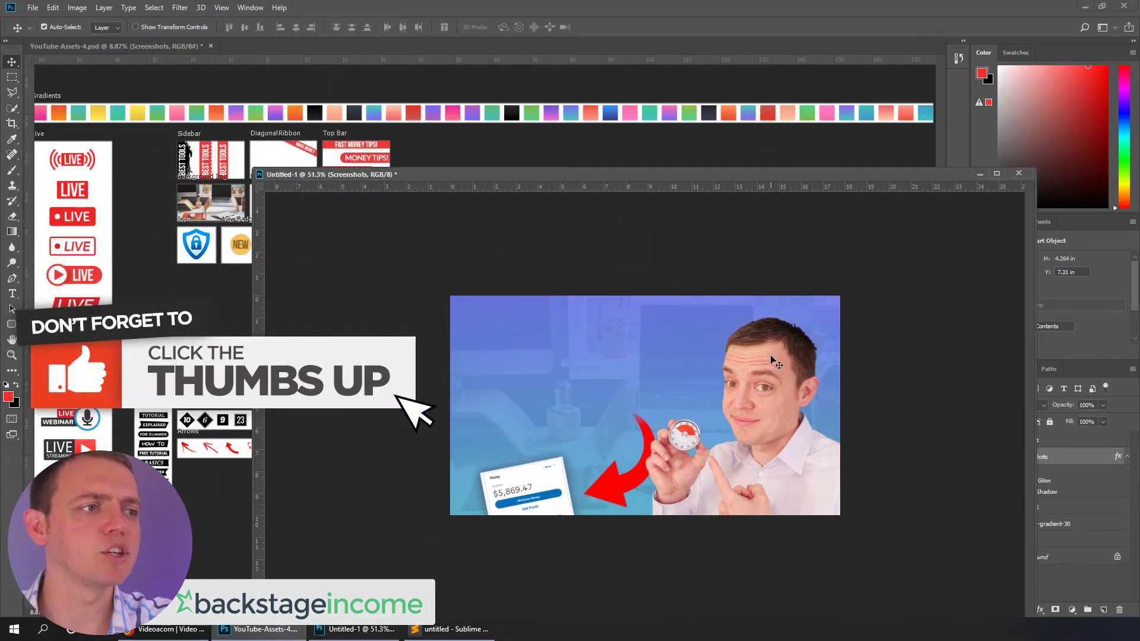
Apply an Outer Glow effect to the Faceshot layer through its blending options
left_click_drag(850, 170, 728, 155)
right_click(1030, 443)
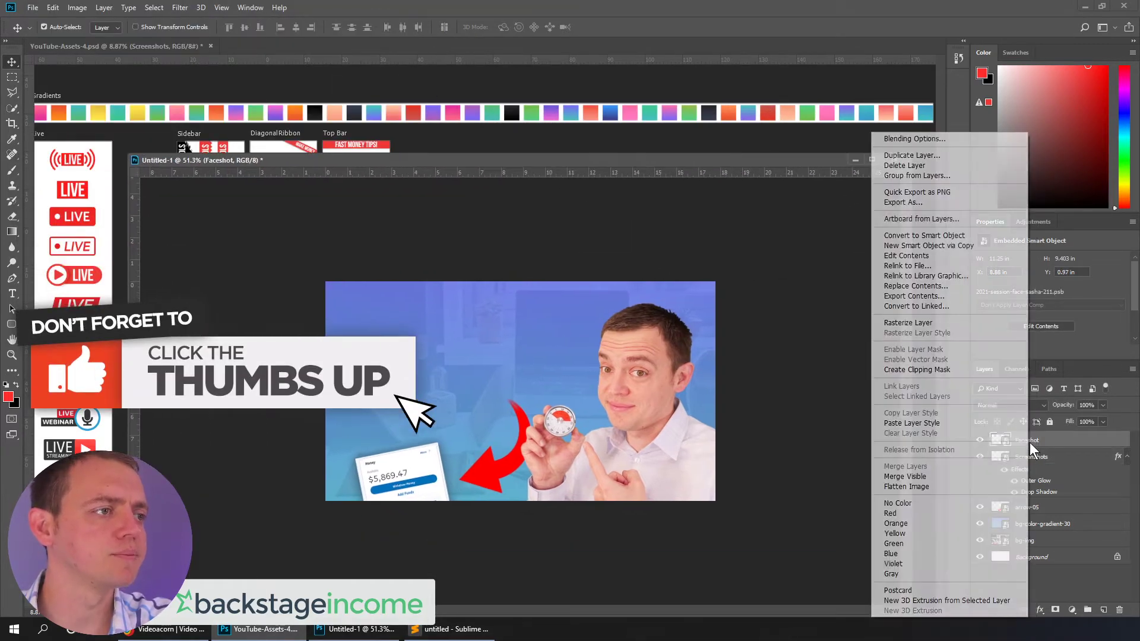
left_click(933, 140)
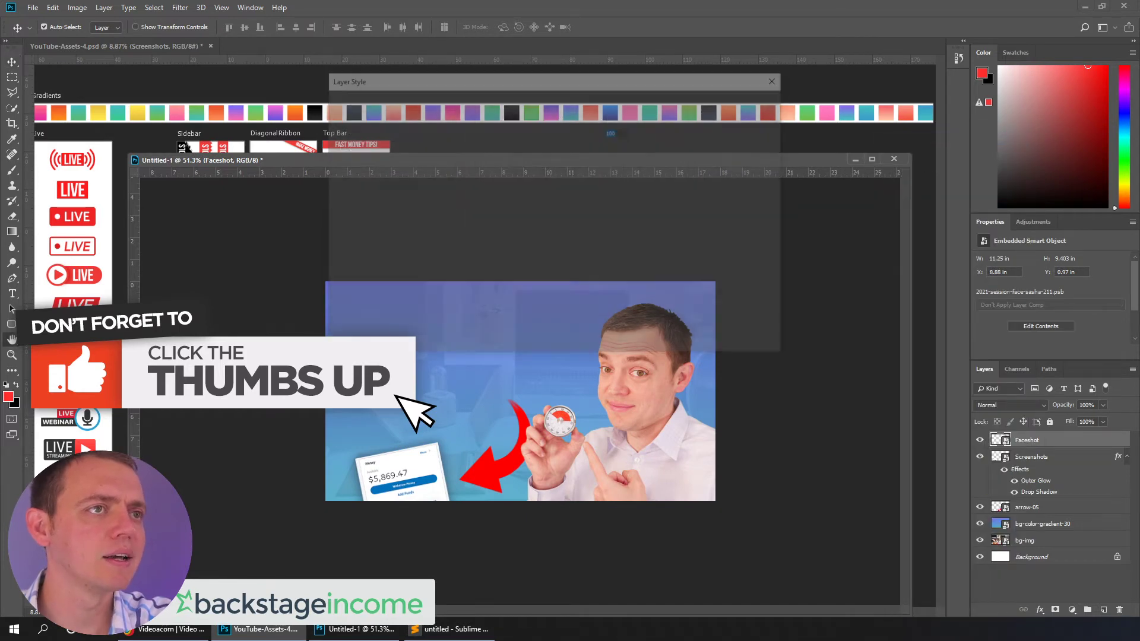
left_click(358, 286)
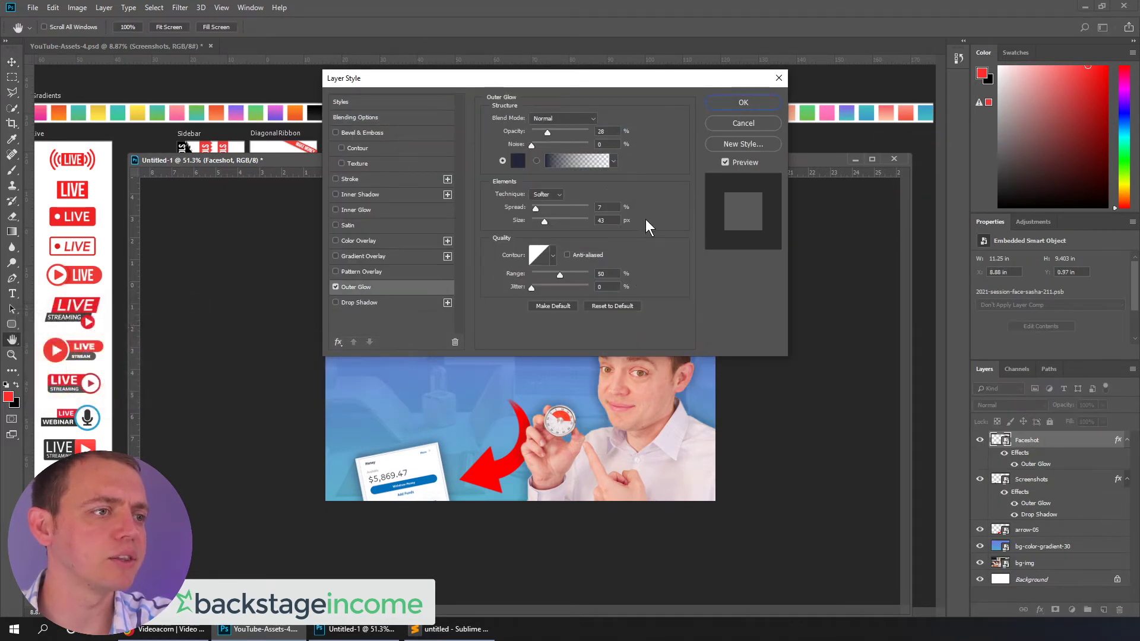
left_click(744, 102)
Add the Make Money diagonal ribbon from the asset template to the thumbnail's top-right corner
left_click_drag(528, 160, 756, 223)
left_click(228, 149)
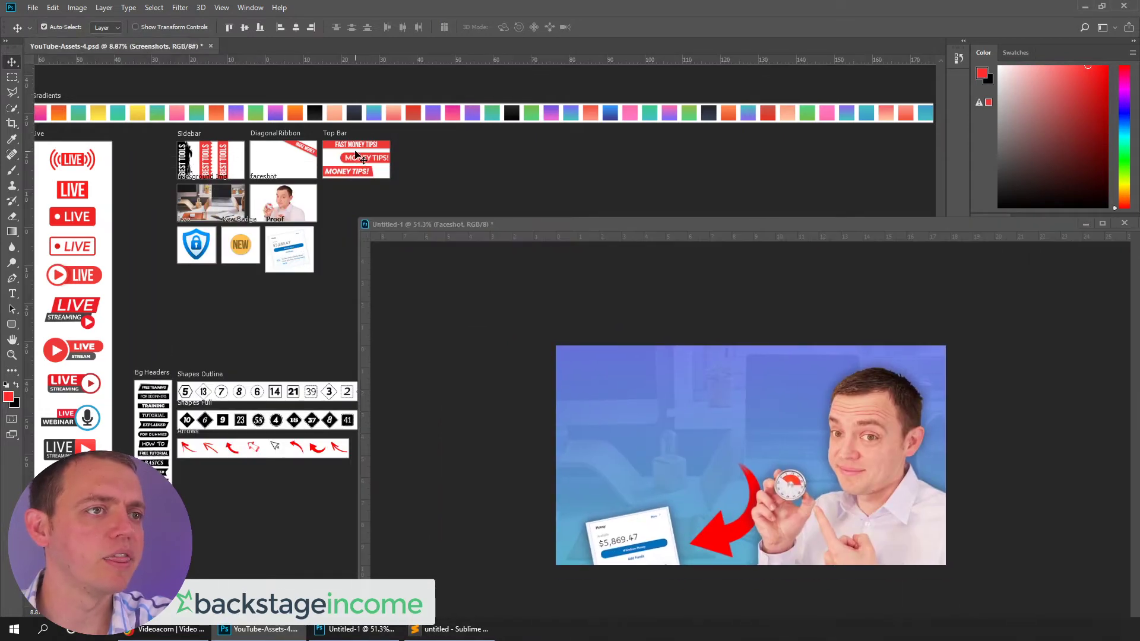
left_click_drag(310, 152, 308, 146)
scroll(307, 145, "up", 4)
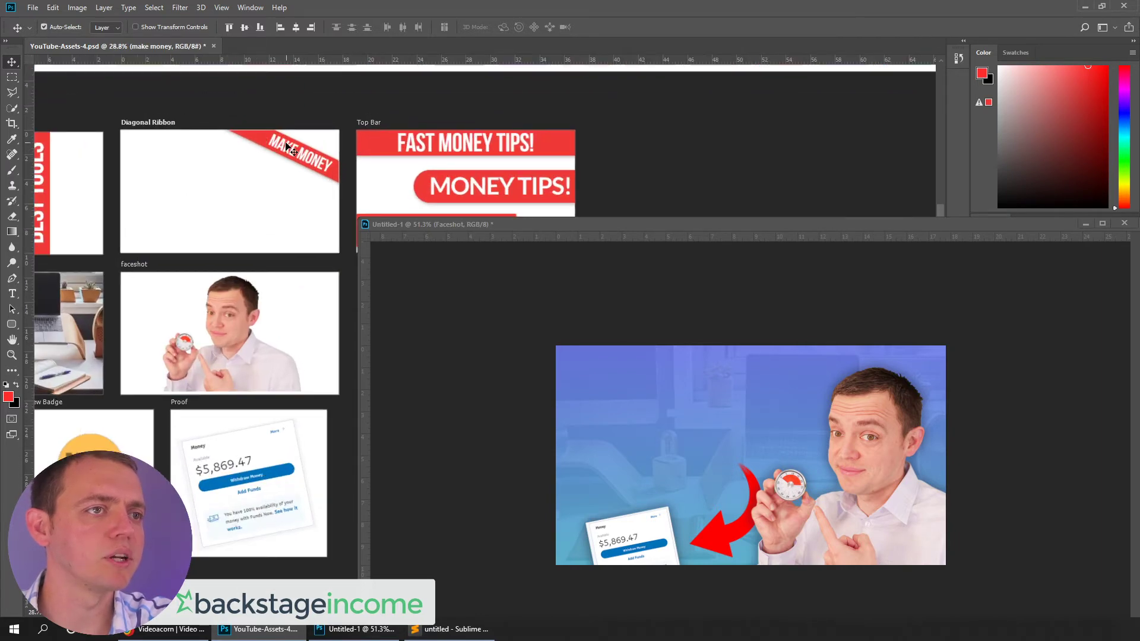
left_click_drag(287, 148, 833, 380)
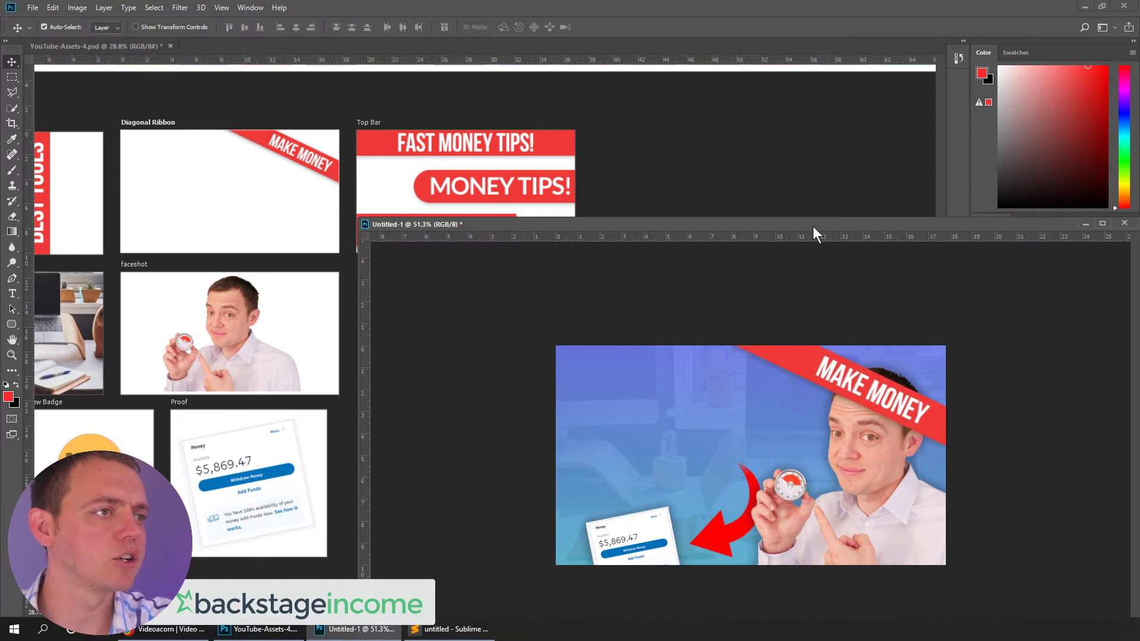
left_click_drag(814, 226, 690, 188)
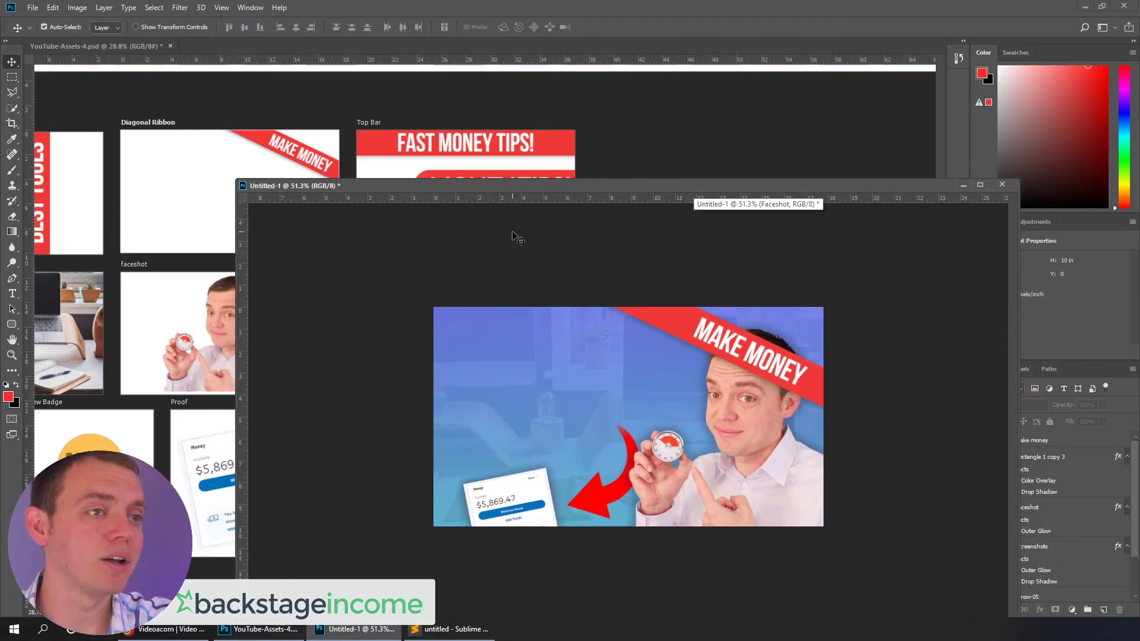
scroll(484, 279, "down", 3)
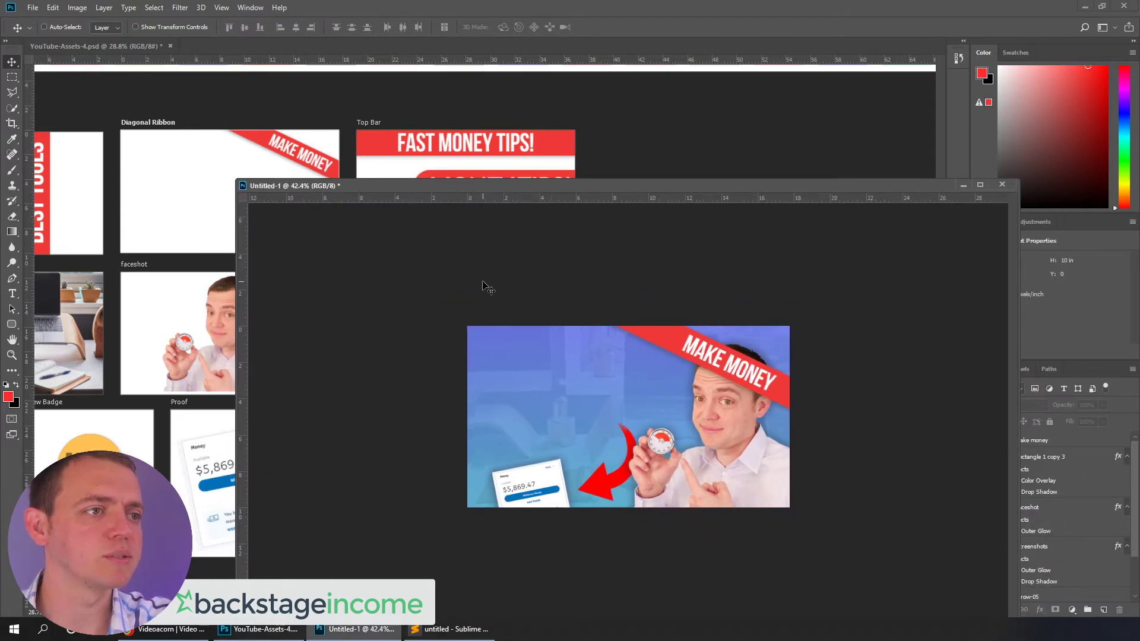
Add the red Live badge, scaling it down and placing it in the thumbnail's top-left corner
left_click(184, 418)
scroll(197, 416, "down", 3)
left_click_drag(320, 188, 497, 169)
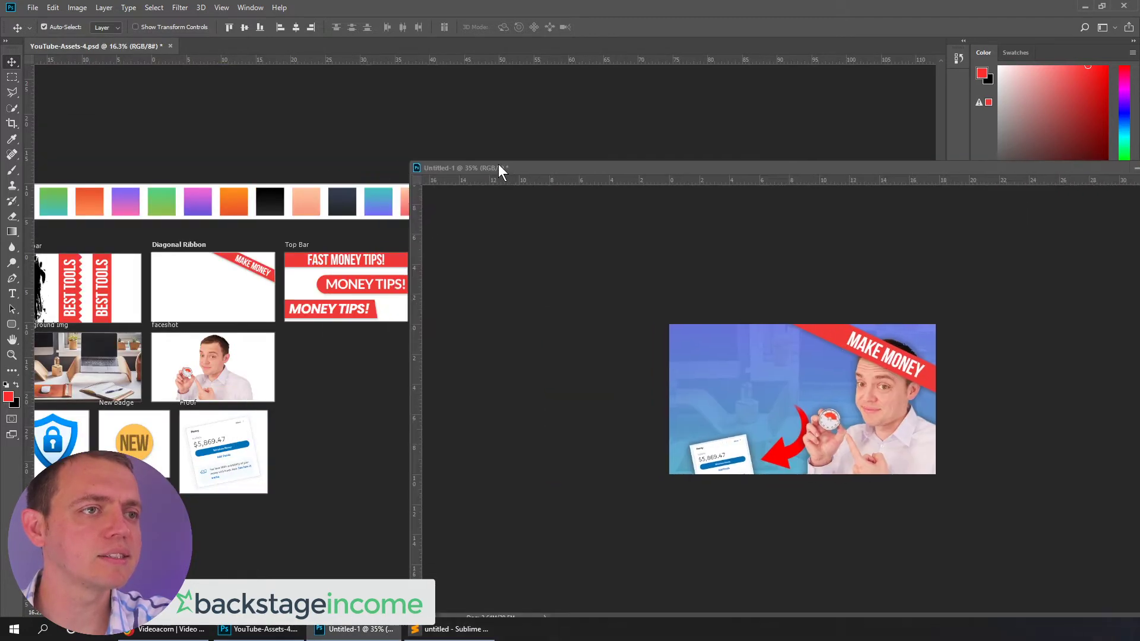
scroll(297, 430, "down", 2)
scroll(309, 437, "down", 2)
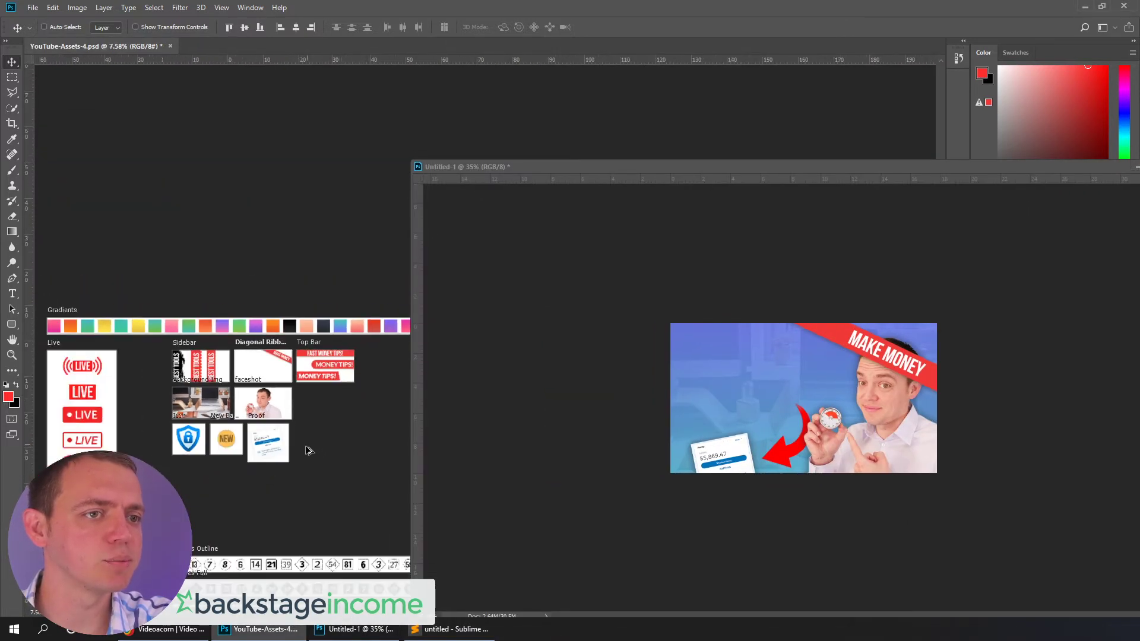
scroll(184, 484, "down", 3)
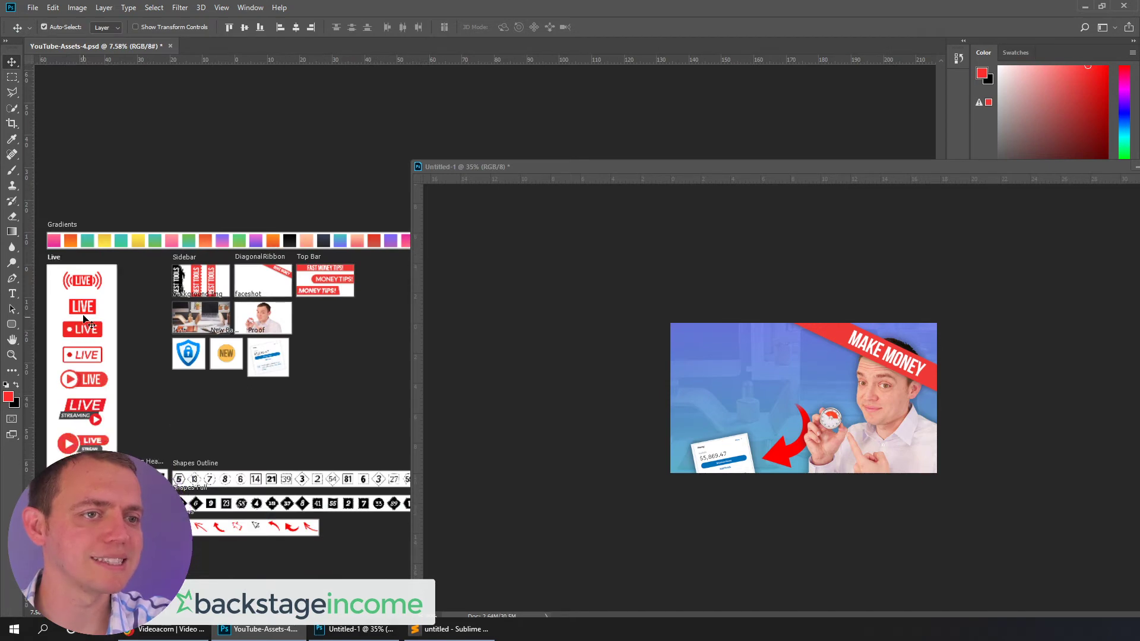
left_click_drag(82, 279, 760, 409)
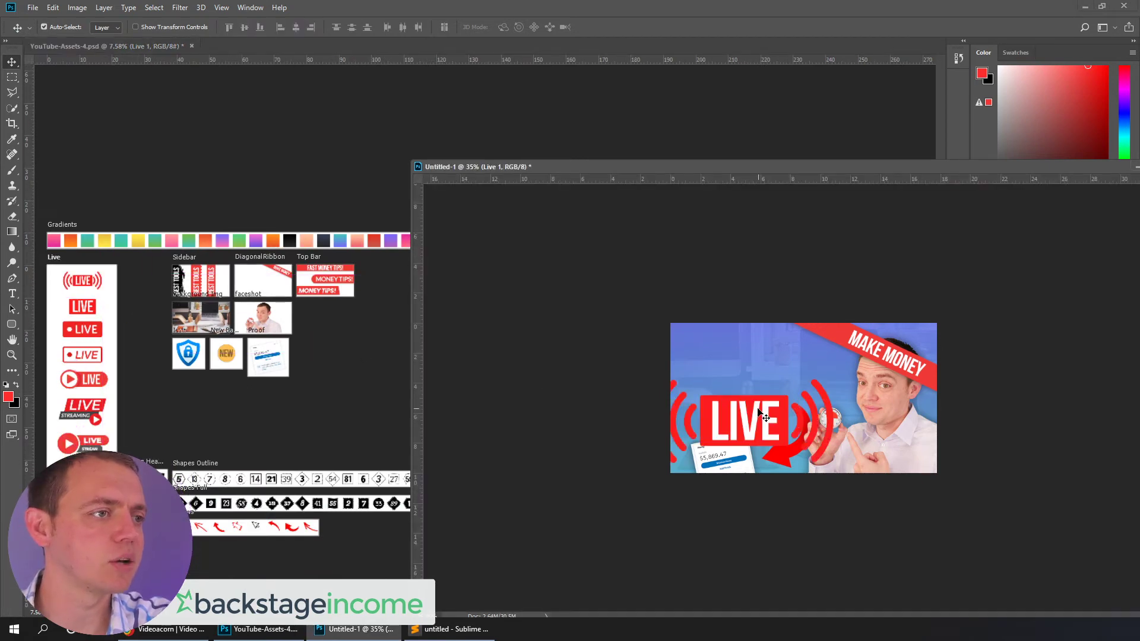
key("ctrl+t")
left_click_drag(833, 378, 710, 344)
key("Return")
Create a white headline text box reading "HOW TO WRITE AN EBOOK FAST!" across the left side
double_click(712, 170)
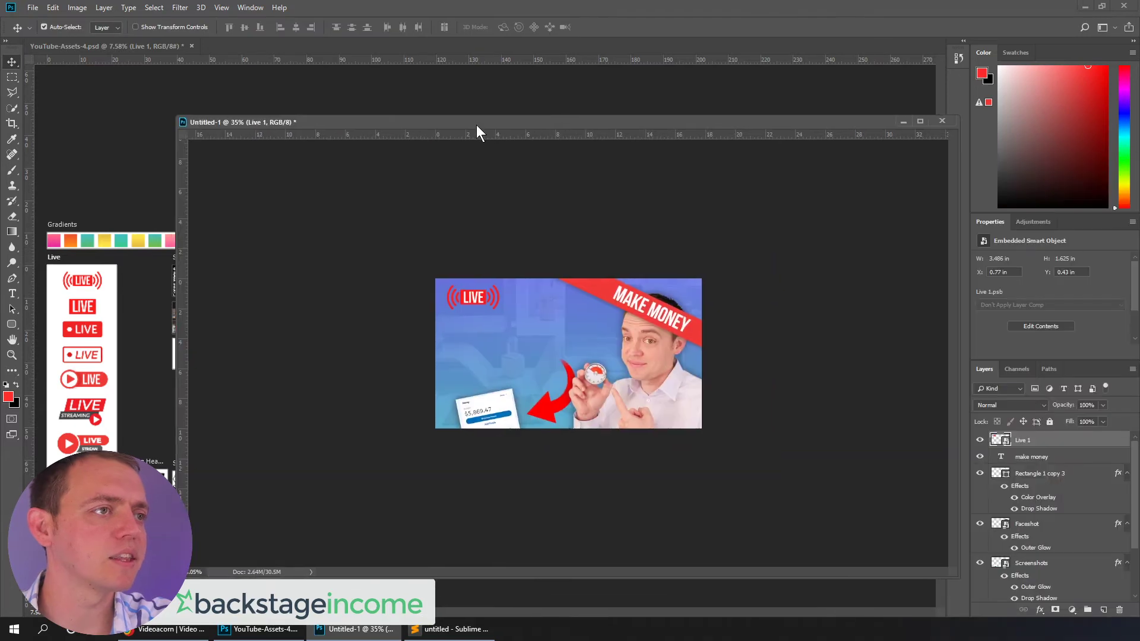
key("ctrl+plus")
key("ctrl+plus")
scroll(574, 352, "up", 2)
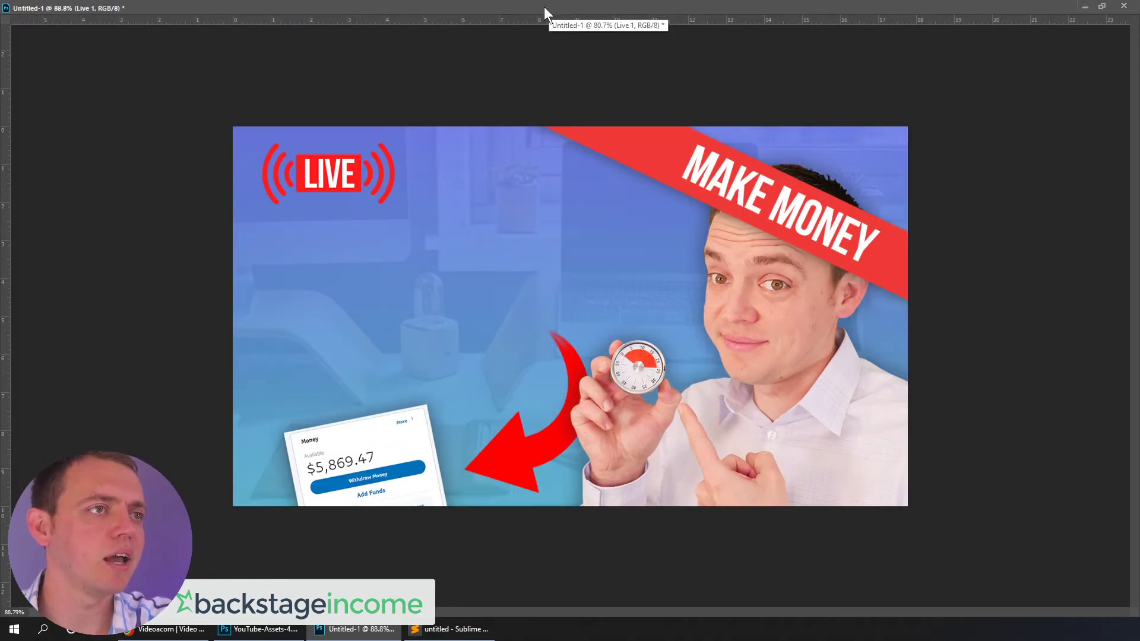
left_click(1103, 8)
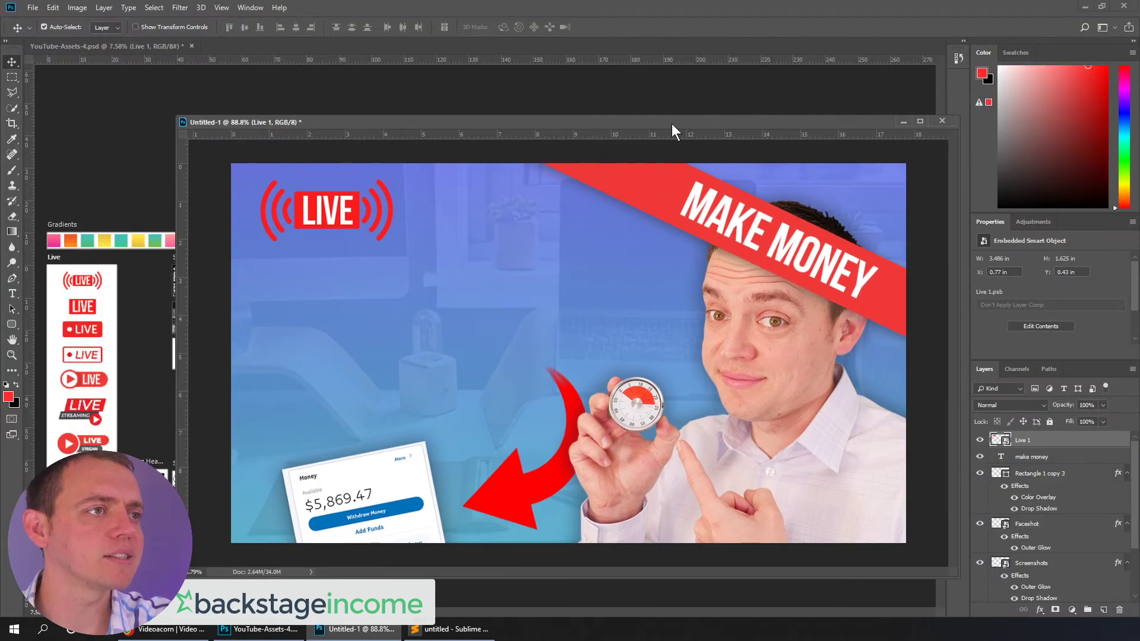
left_click(11, 294)
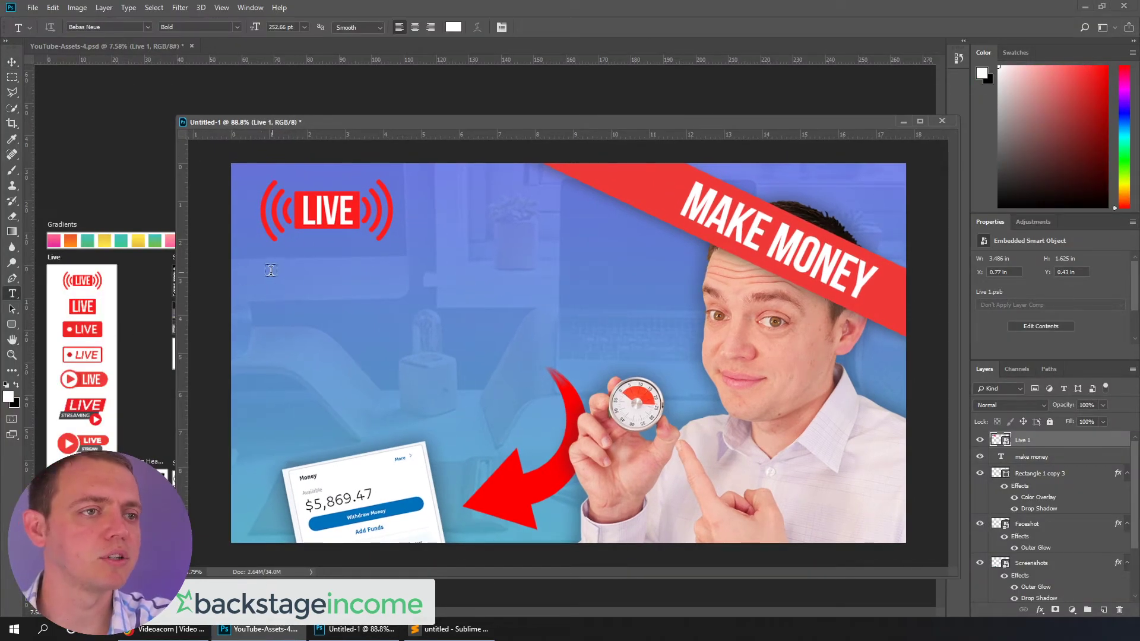
left_click_drag(260, 268, 692, 463)
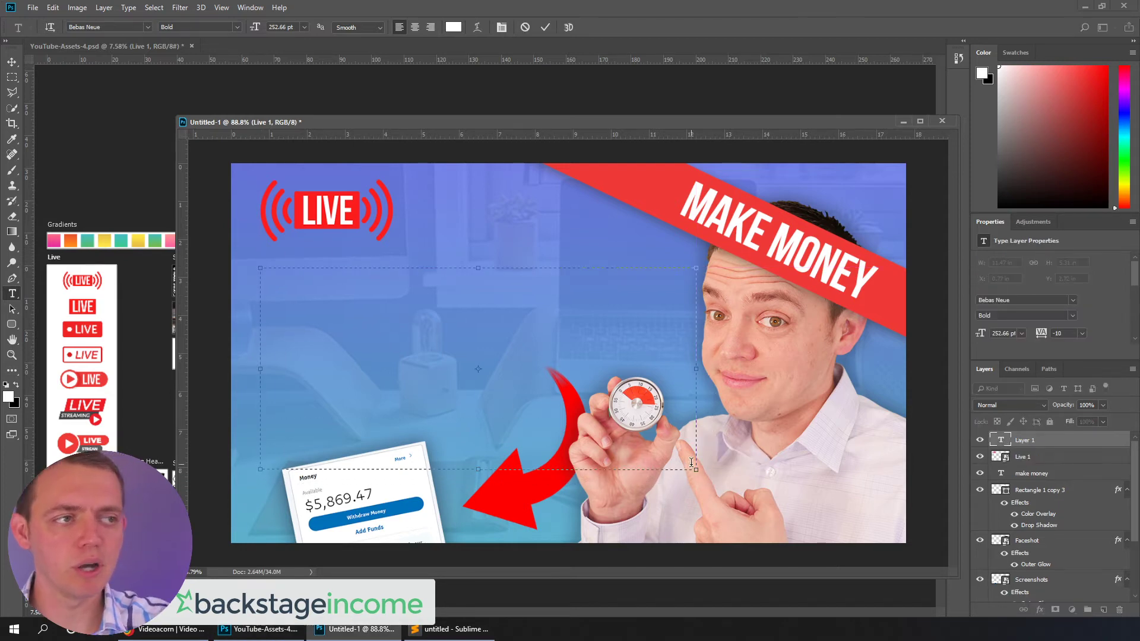
type("HOW TO ")
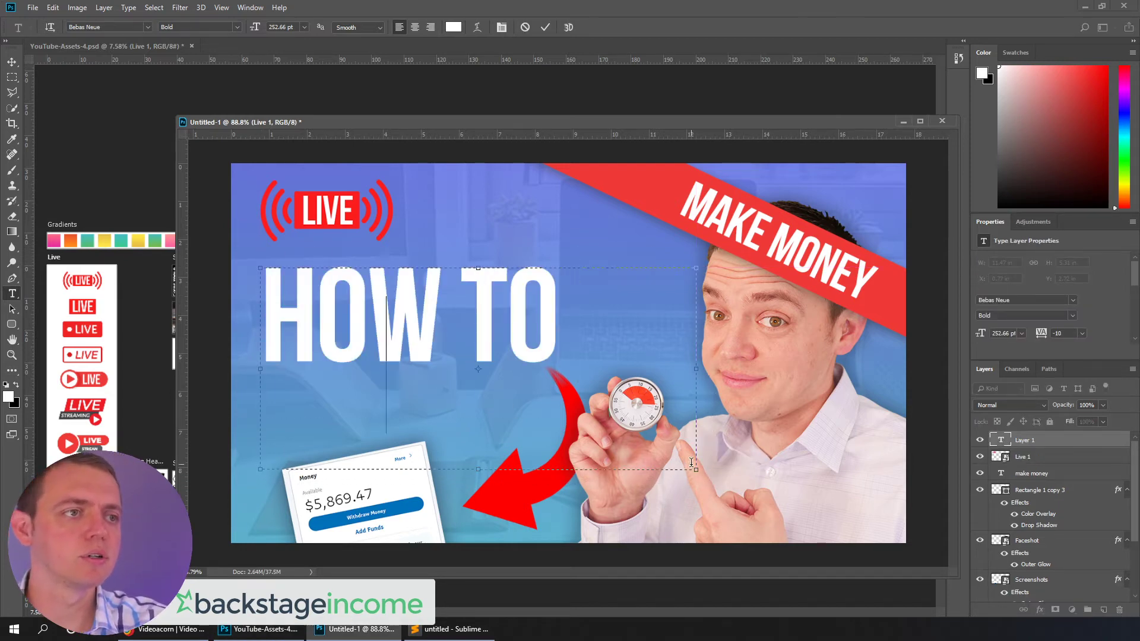
type("WRITE AN EBOOK FA")
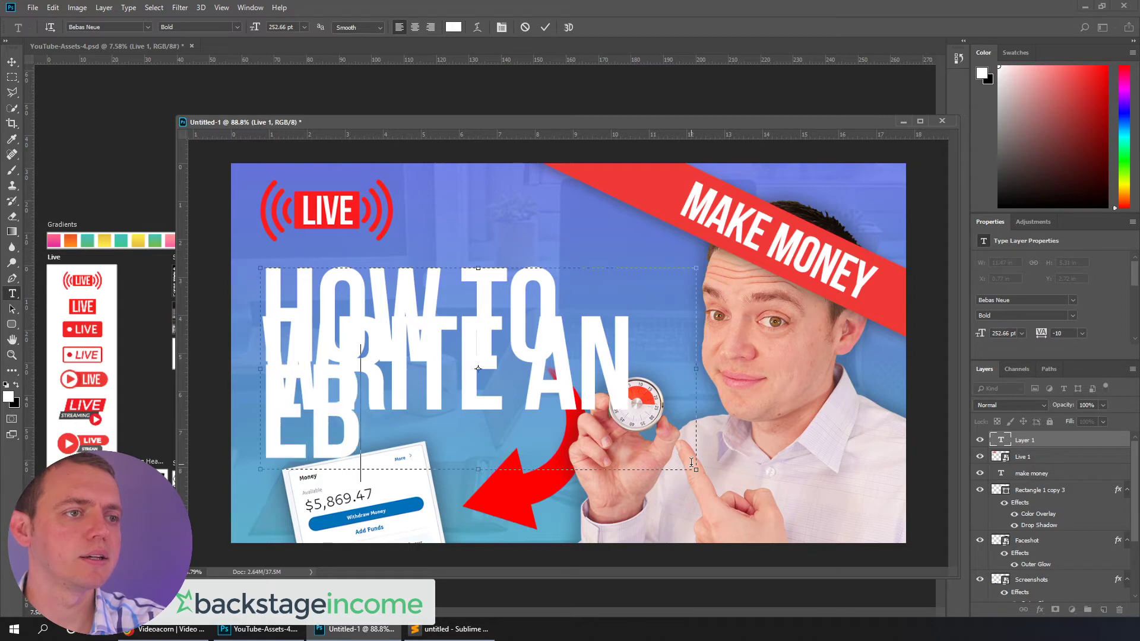
key("BackSpace")
key("BackSpace")
Reduce the headline font size to about 153.66 pt so it fits on two lines
key("ctrl+a")
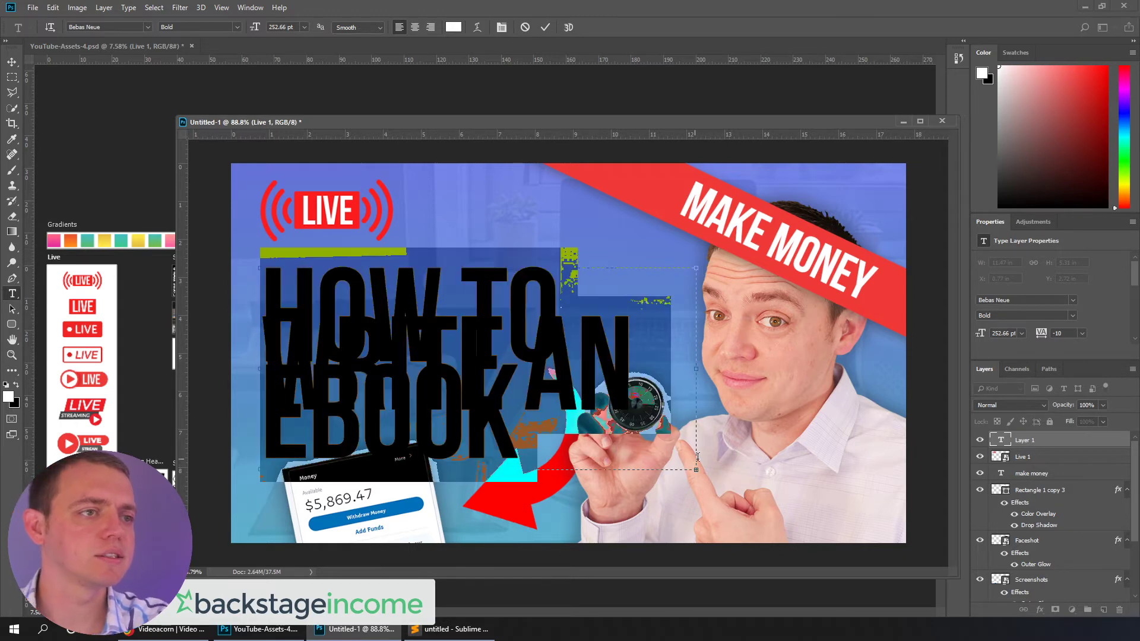
left_click(281, 28)
scroll(280, 28, "down", 6)
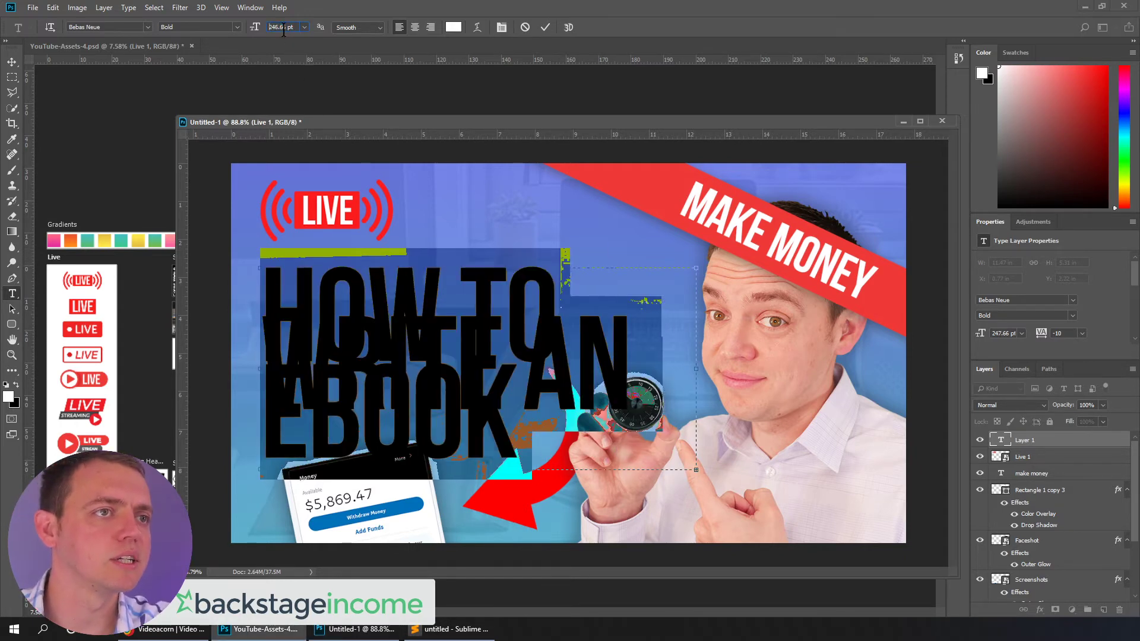
scroll(280, 28, "down", 9)
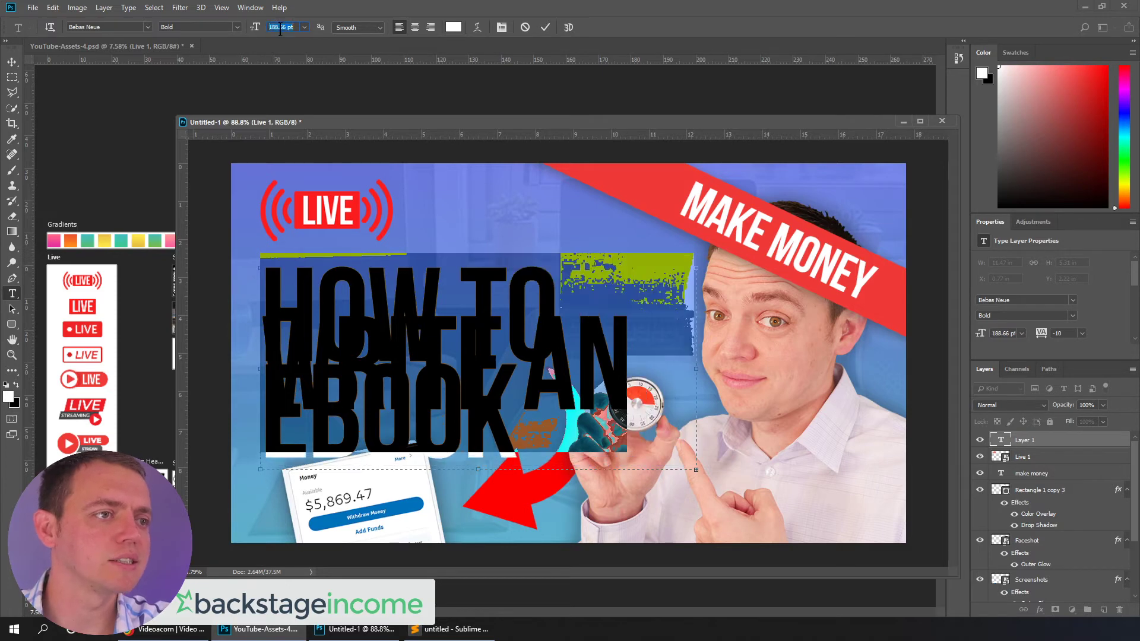
scroll(280, 29, "down", 11)
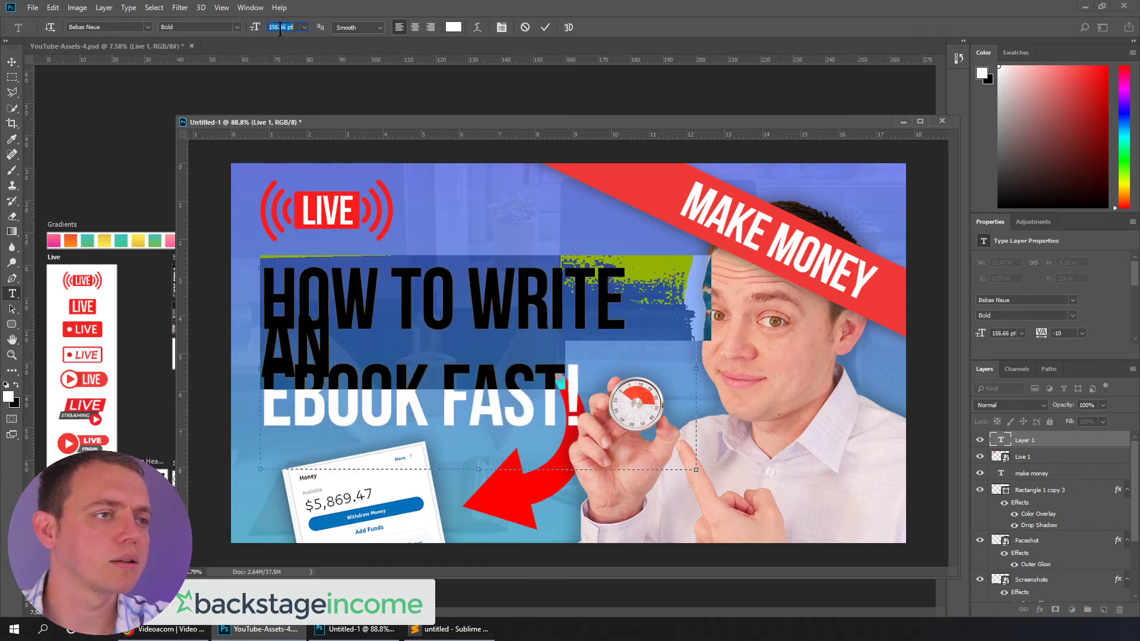
left_click(569, 362)
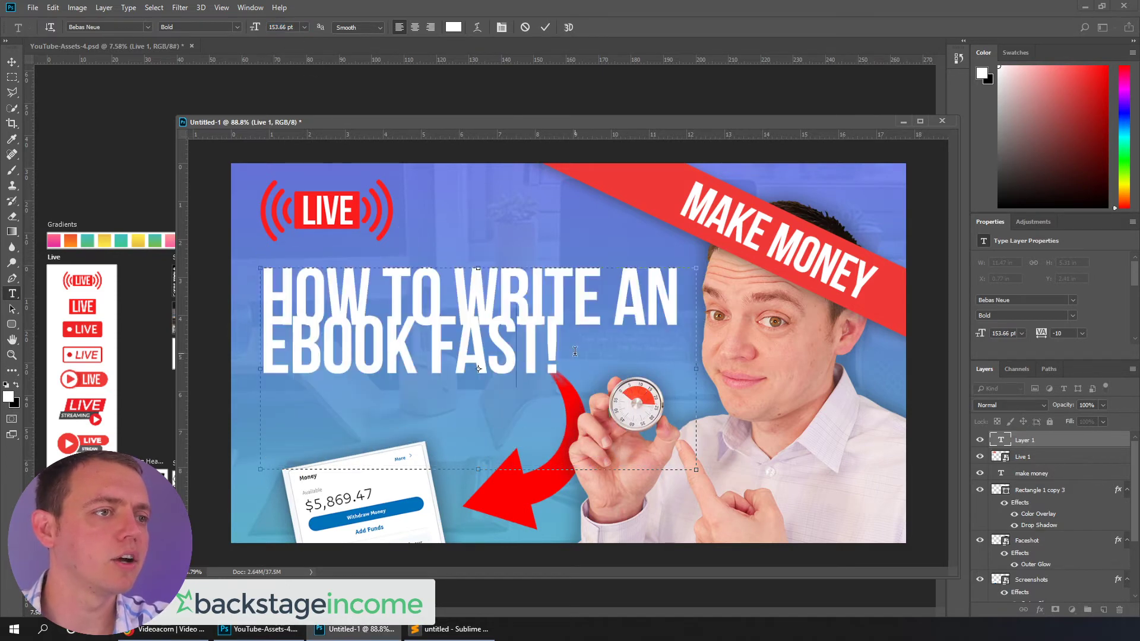
Tighten the line spacing between the two headline lines
key("ctrl+a")
key("alt+Down")
key("alt+Down")
key("alt+Down")
key("alt+Down")
key("alt+Down")
key("alt+Down")
key("alt+Down")
key("alt+Down")
key("alt+Down")
key("alt+Down")
key("alt+Down")
key("alt+Down")
key("alt+Down")
key("alt+Down")
key("alt+Down")
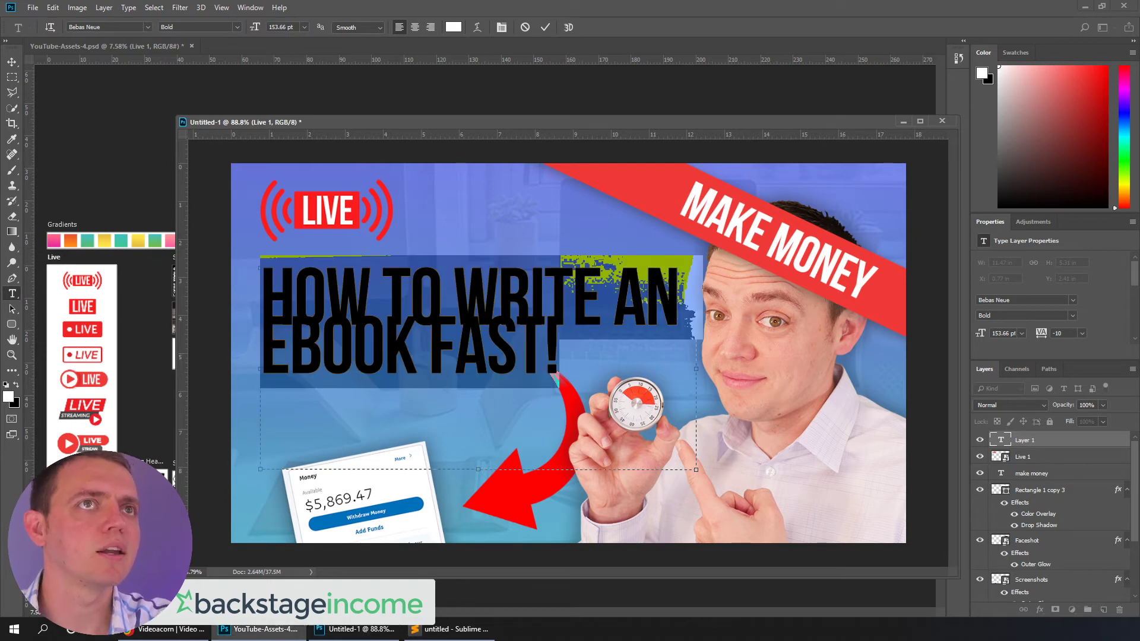
key("alt+Down")
key("alt+Down")
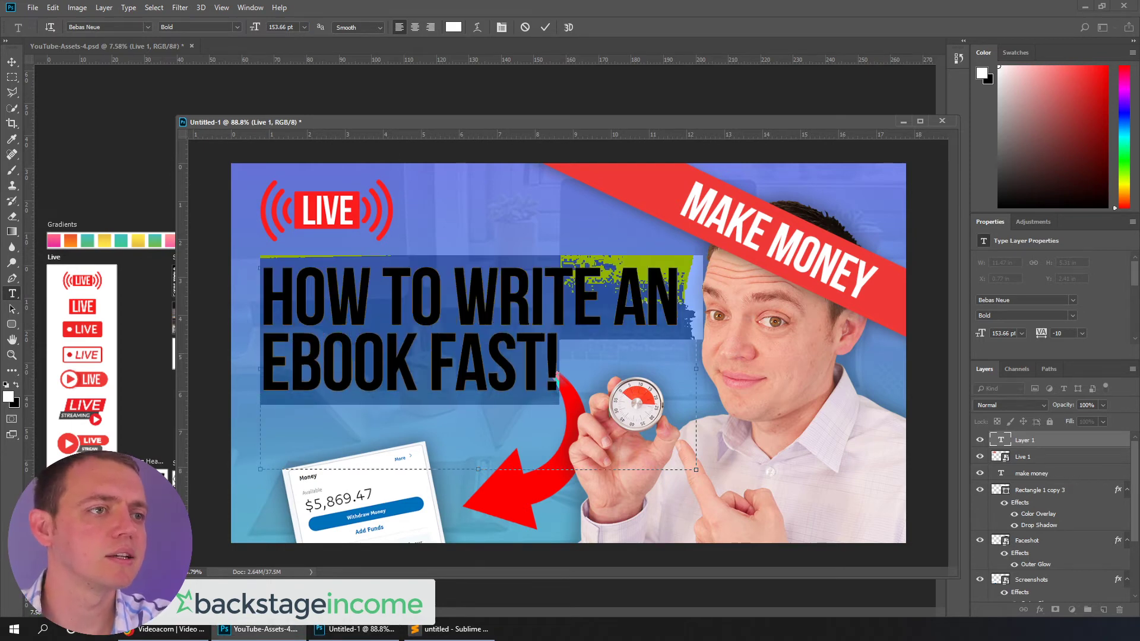
key("alt+Up")
key("alt+Up")
Nudge the headline slightly down and to the right
left_click(12, 62)
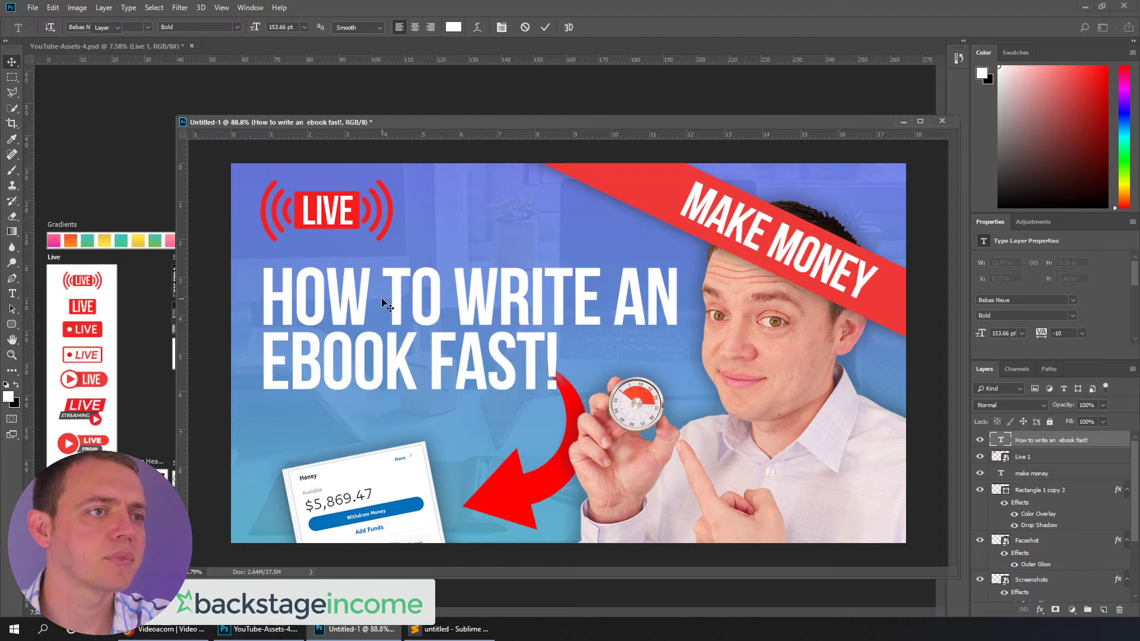
left_click_drag(394, 305, 403, 319)
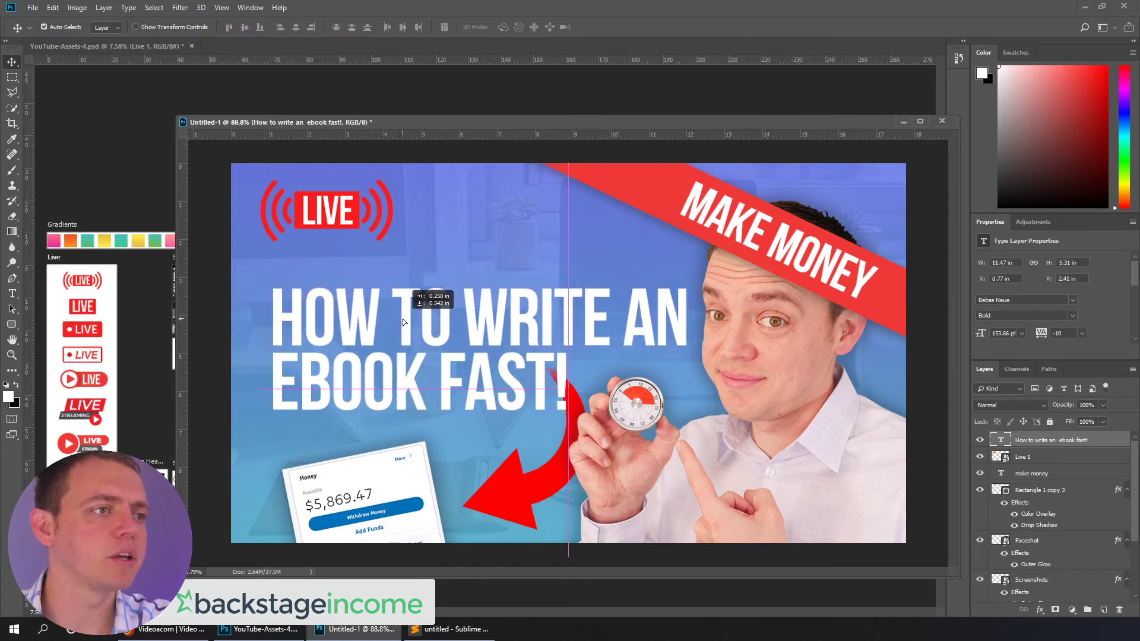
key("ctrl+t")
key("Return")
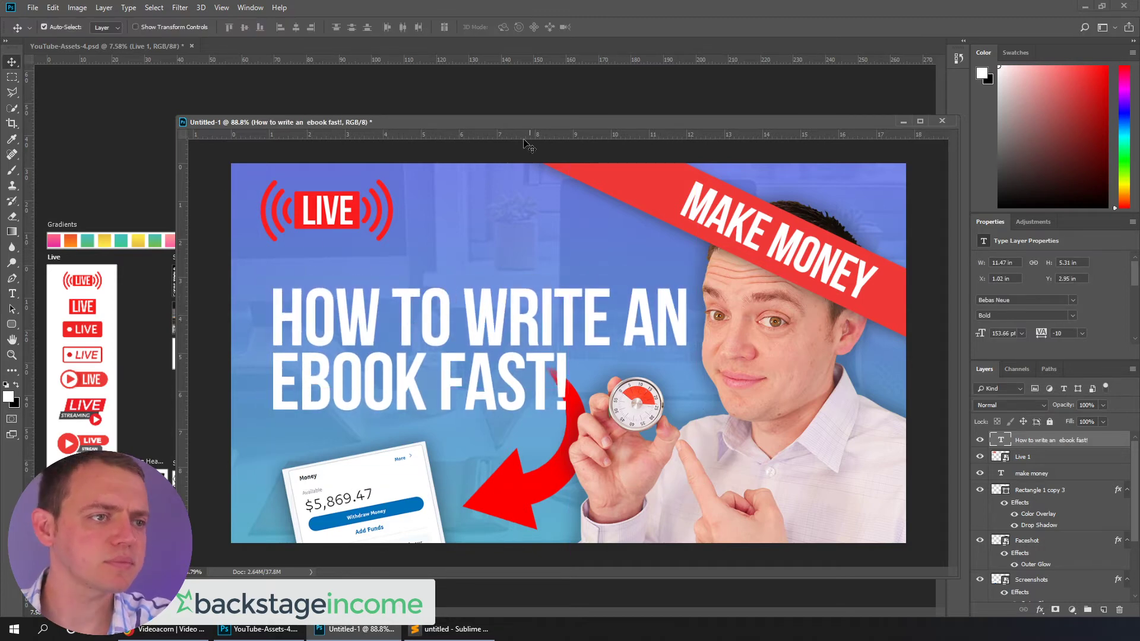
Add the dark gradient swatch from the template above the headline, scaling it up to cover the left area
left_click_drag(465, 121, 651, 191)
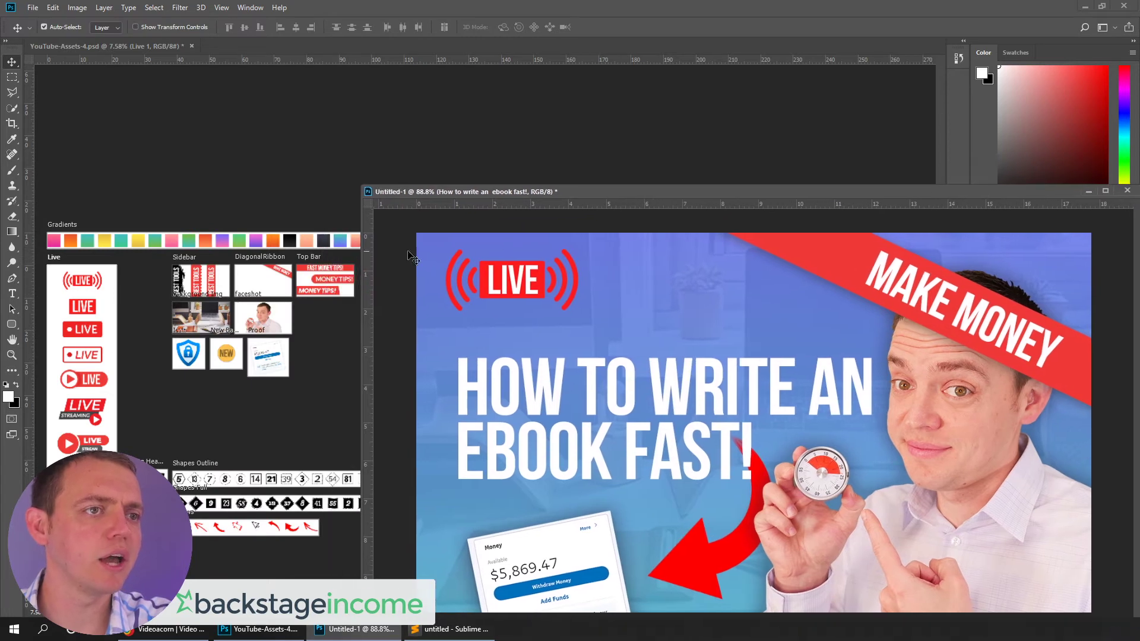
left_click(287, 243)
left_click_drag(331, 245, 629, 418)
left_click_drag(697, 343, 854, 186)
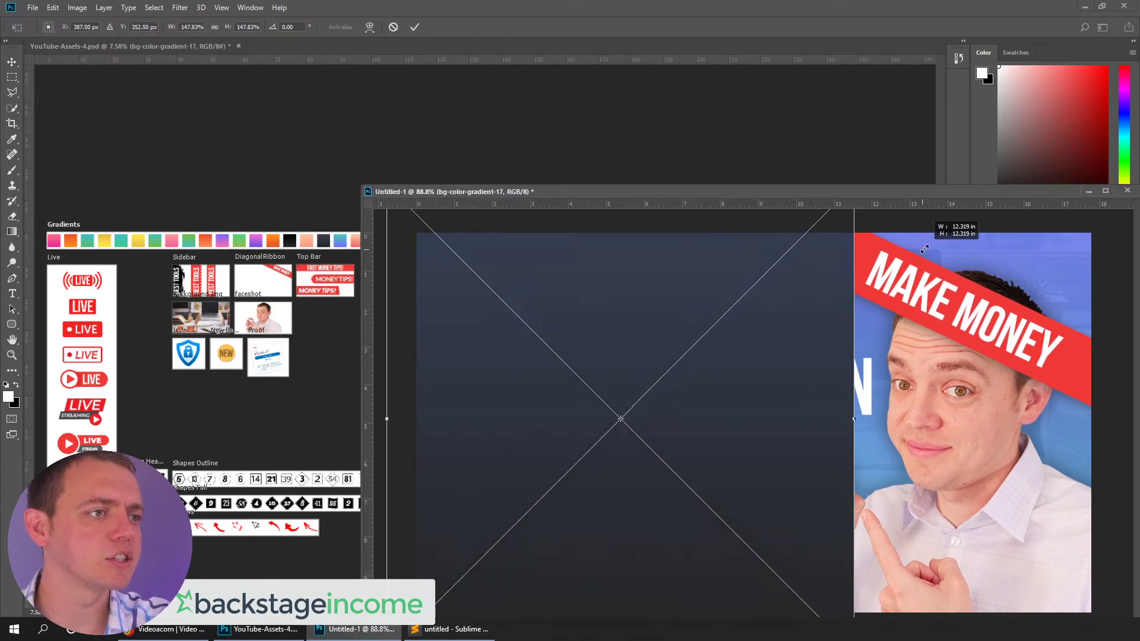
left_click_drag(772, 397, 799, 401)
key("Return")
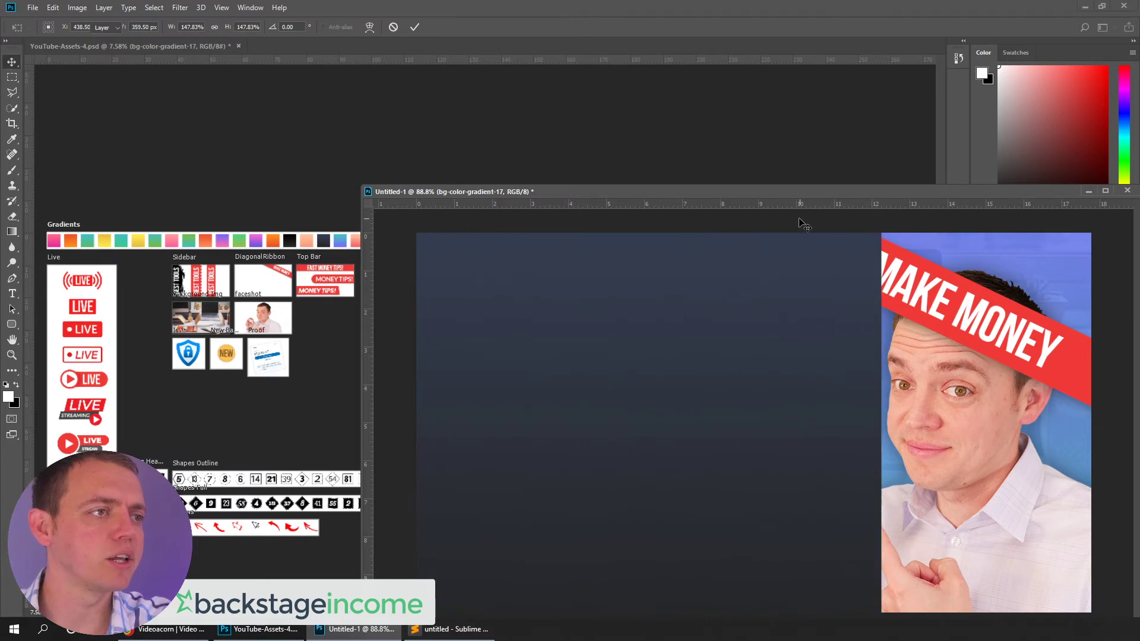
Try clipping the dark gradient layer to the headline text layer
left_click_drag(786, 191, 530, 80)
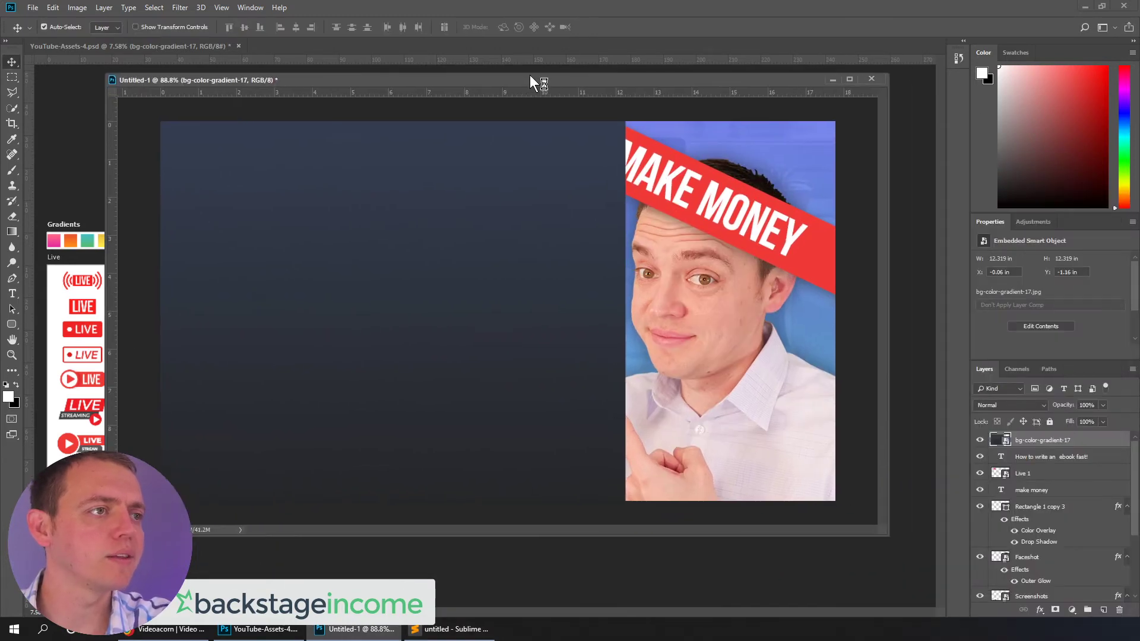
left_click(1036, 446, "alt")
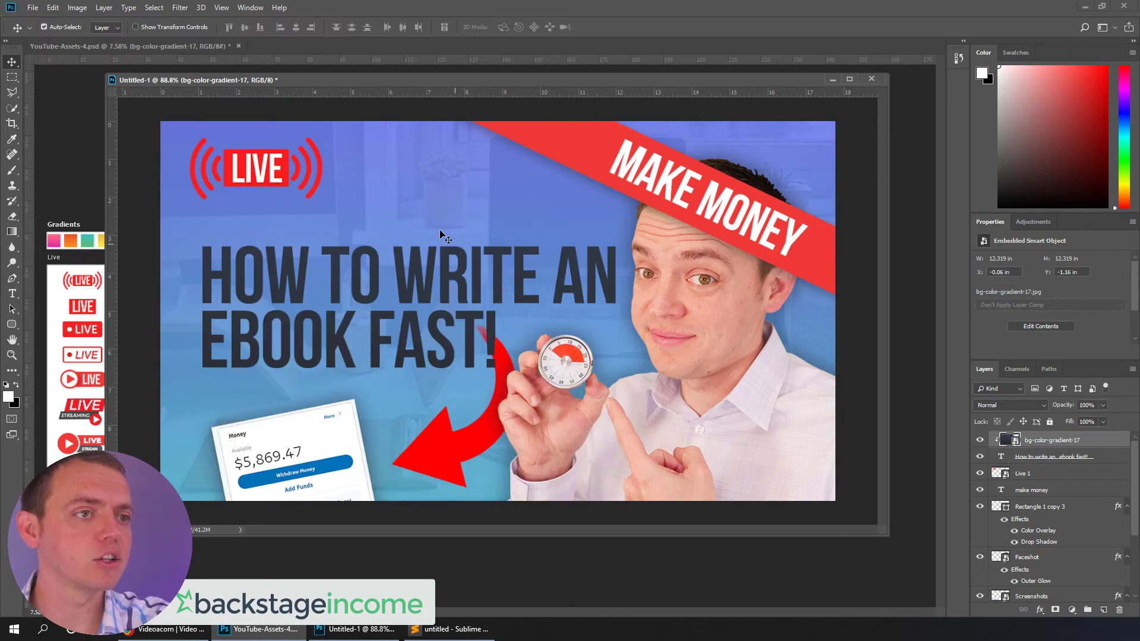
key("ctrl+alt+g")
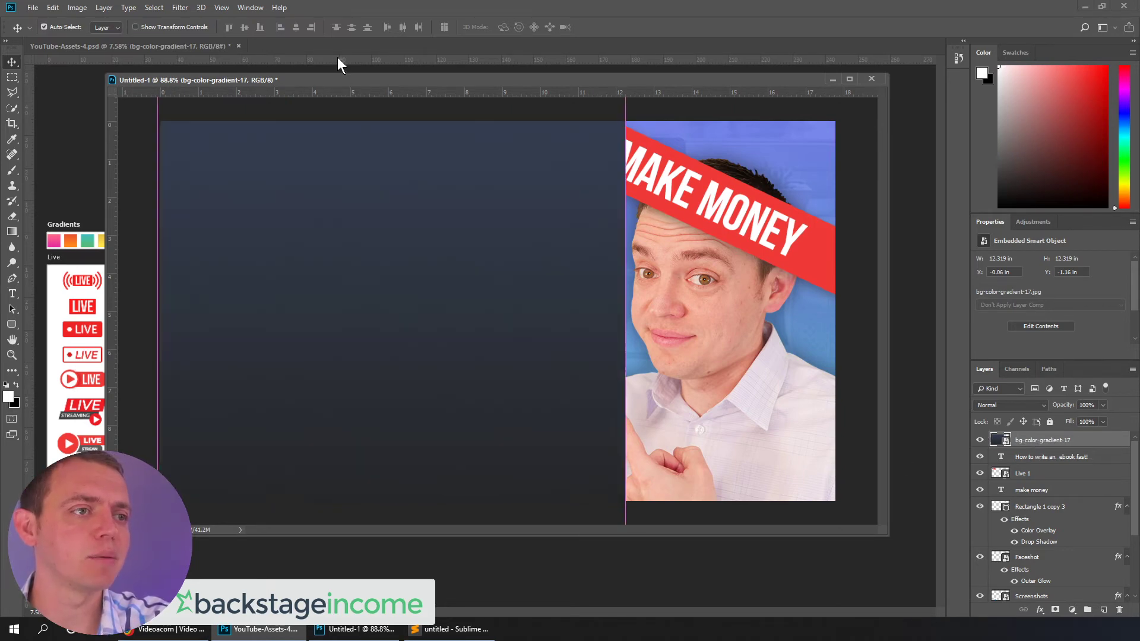
Add the yellow gradient swatch from the template to the thumbnail, scaling it up to cover the headline area
left_click_drag(341, 80, 622, 261)
key("ctrl+alt+g")
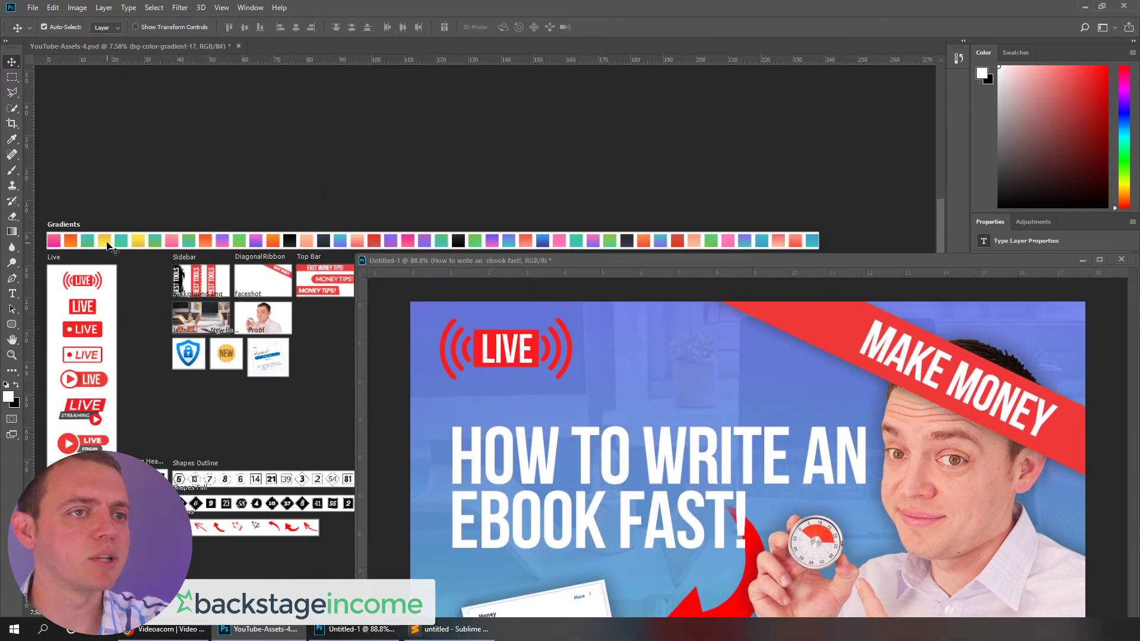
left_click_drag(139, 242, 597, 496)
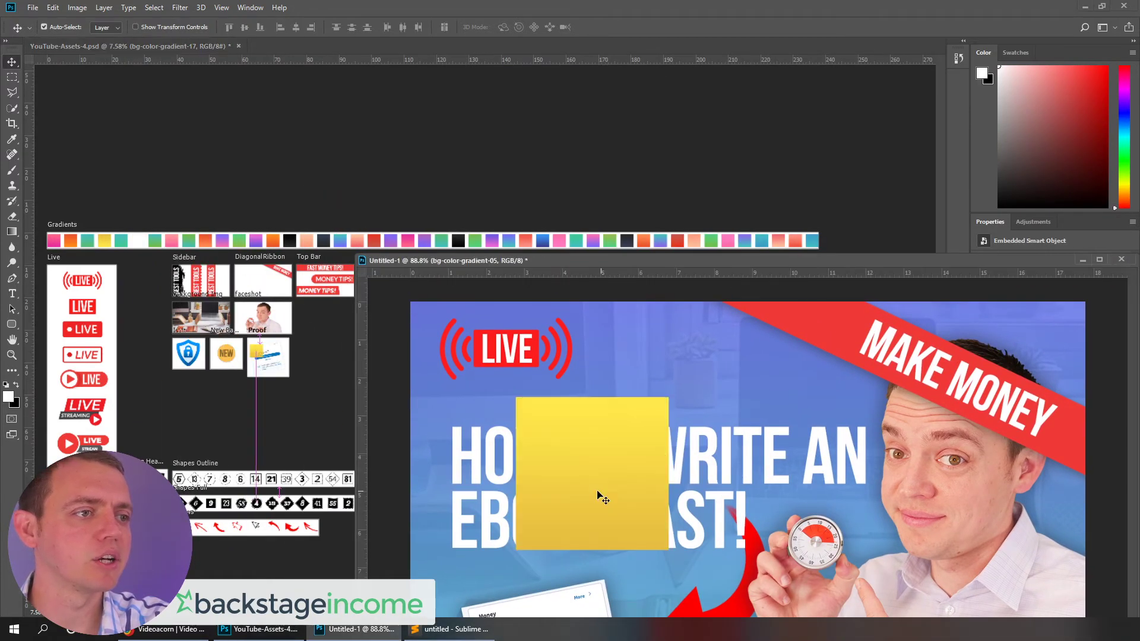
scroll(594, 496, "down", 4)
key("ctrl+t")
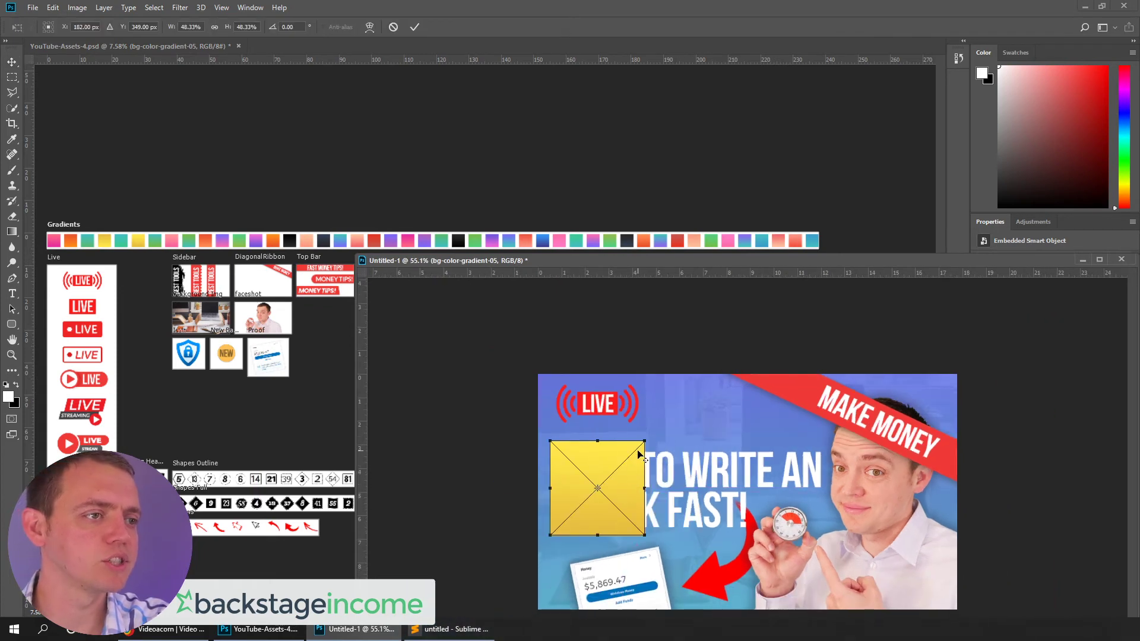
left_click_drag(646, 441, 1009, 401)
left_click_drag(775, 499, 816, 498)
key("Return")
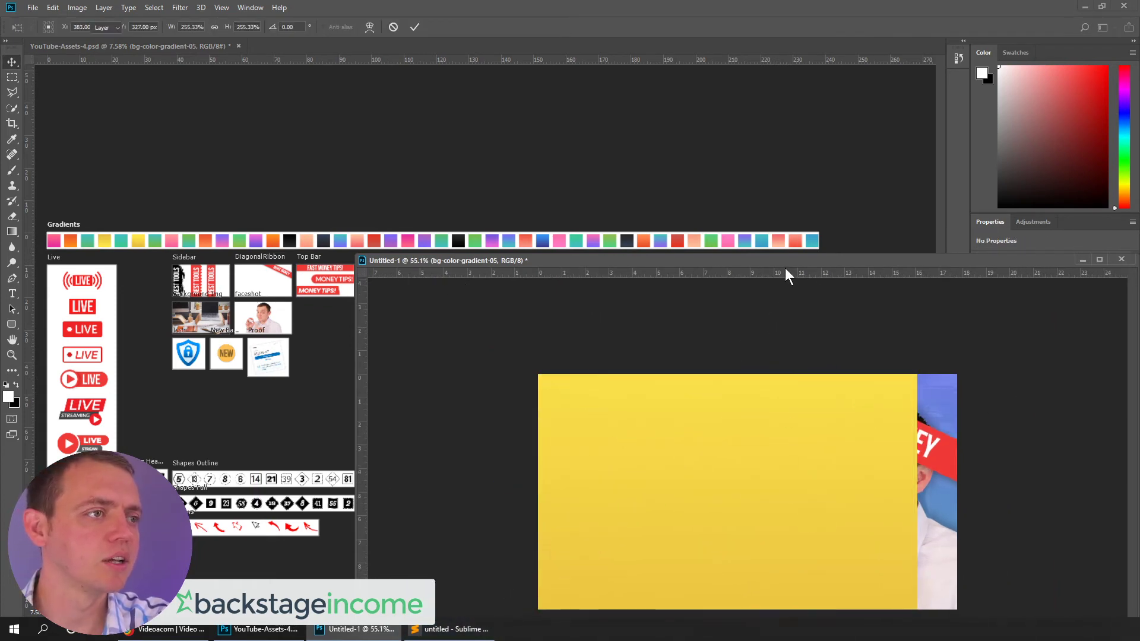
Clip the yellow gradient layer to the headline text layer so the headline turns yellow
left_click_drag(784, 265, 600, 146)
left_click(1018, 443)
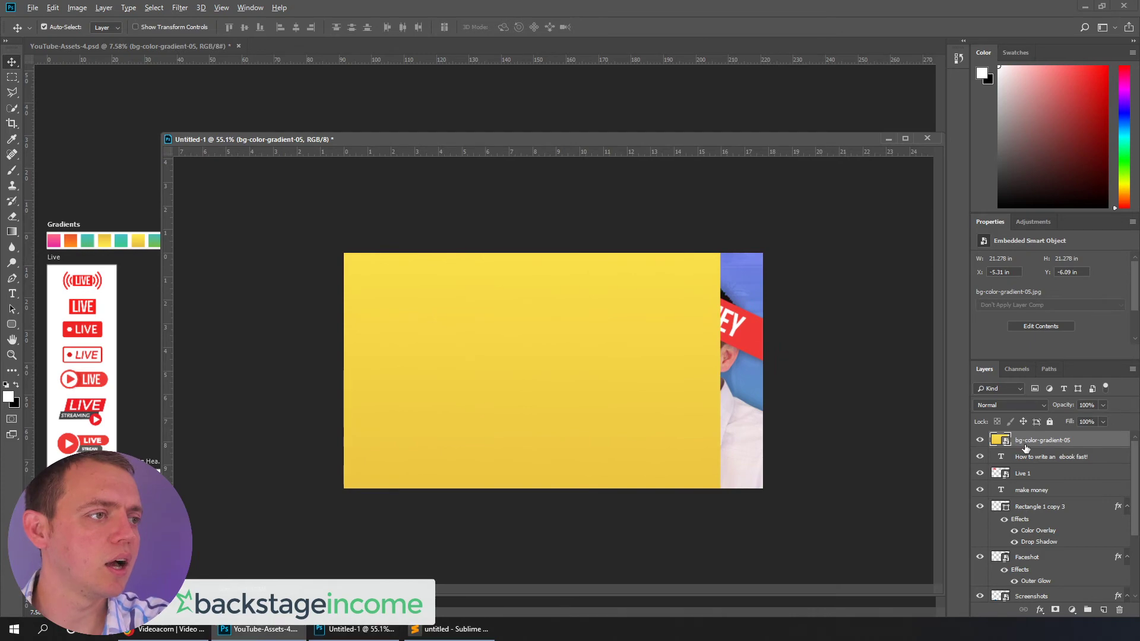
left_click_drag(1027, 442, 665, 437)
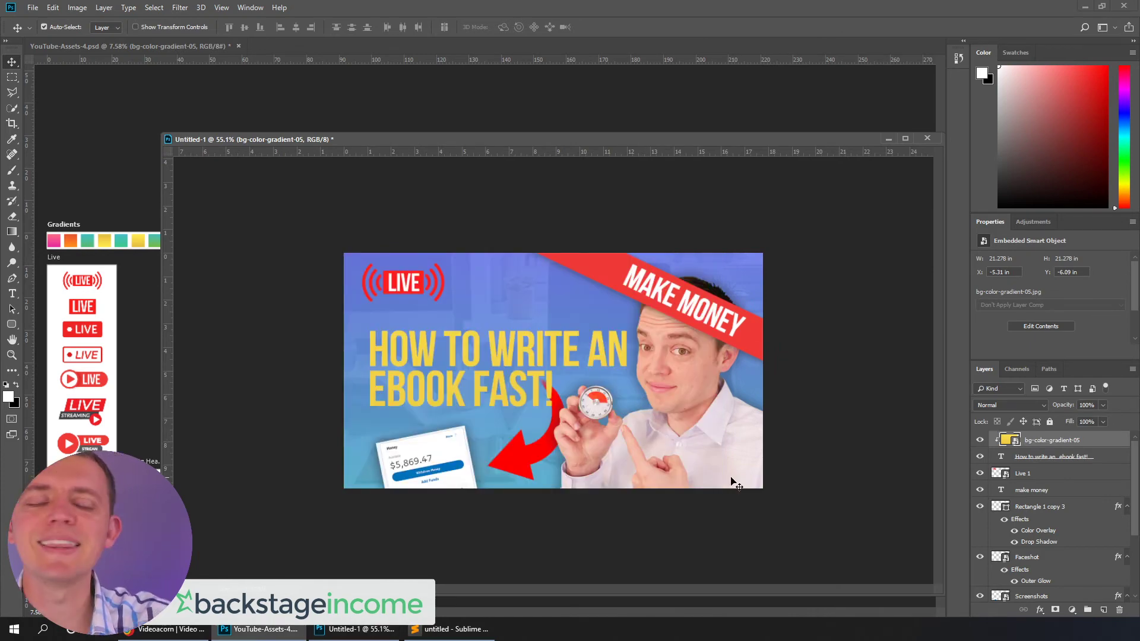
Add Outer Glow and Drop Shadow layer styles to the yellow gradient layer
right_click(1032, 439)
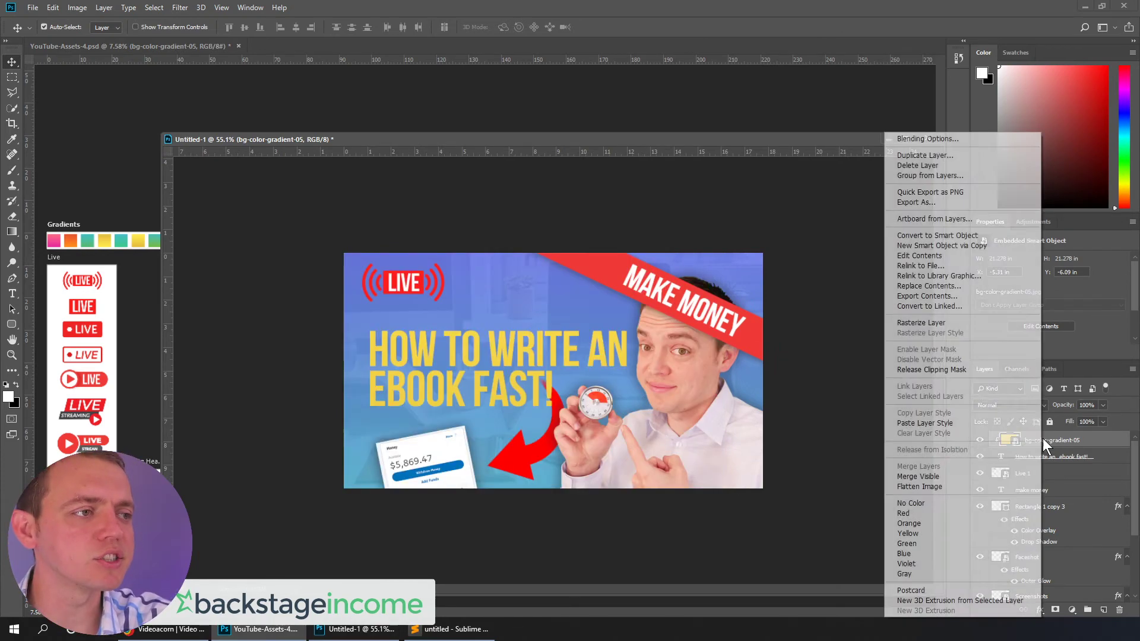
left_click(932, 144)
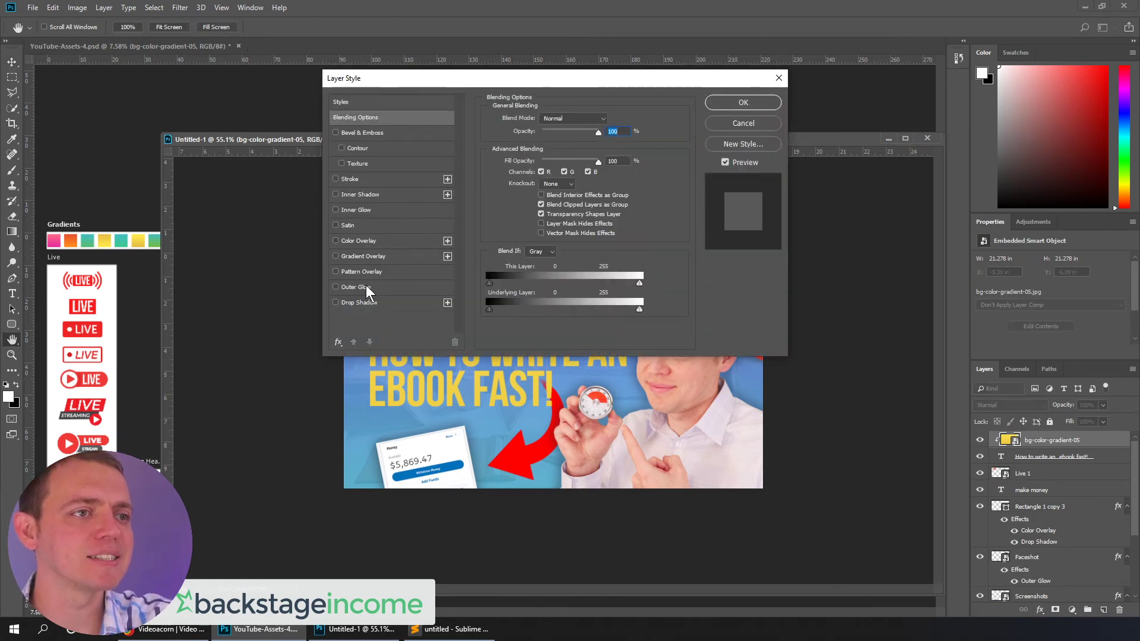
left_click(374, 287)
left_click(358, 302)
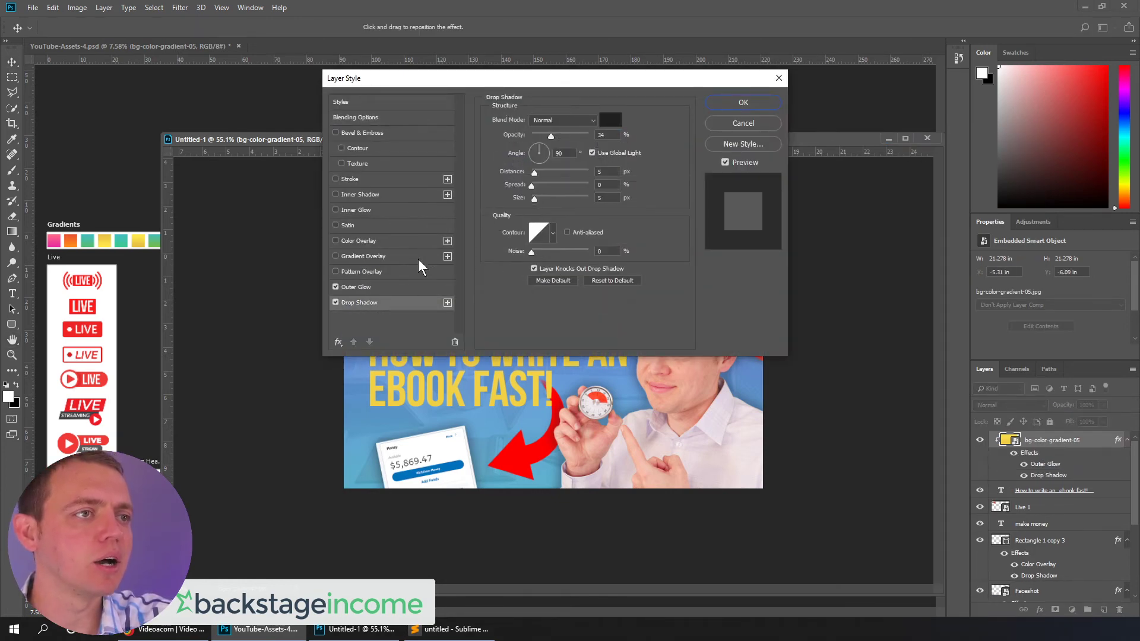
left_click(354, 288)
left_click_drag(561, 132, 574, 133)
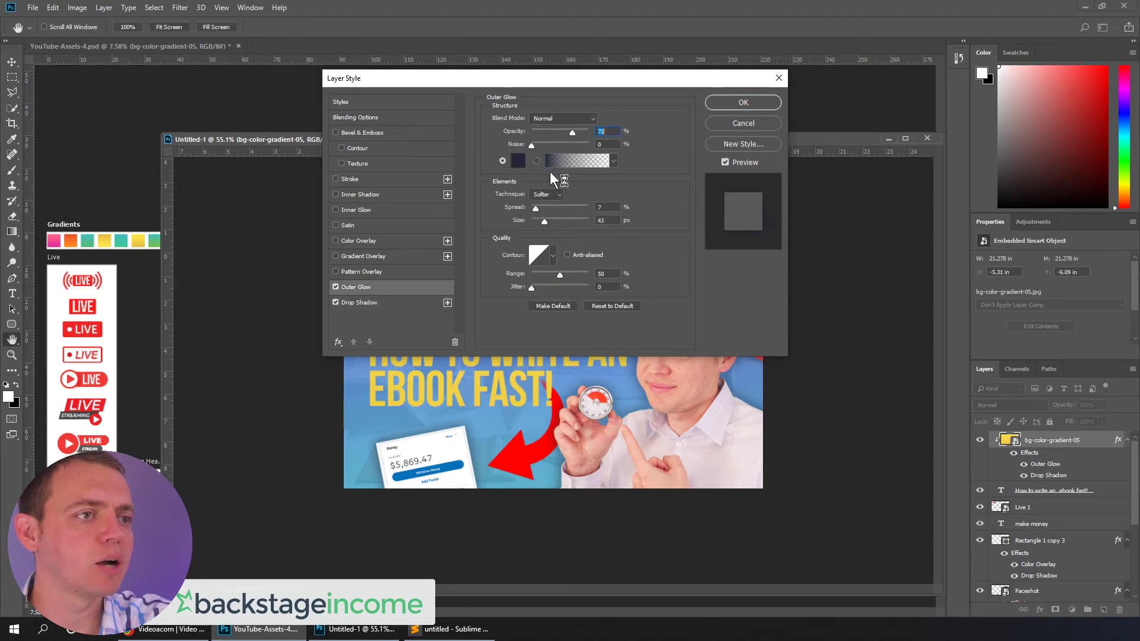
left_click(736, 123)
left_click(1039, 475)
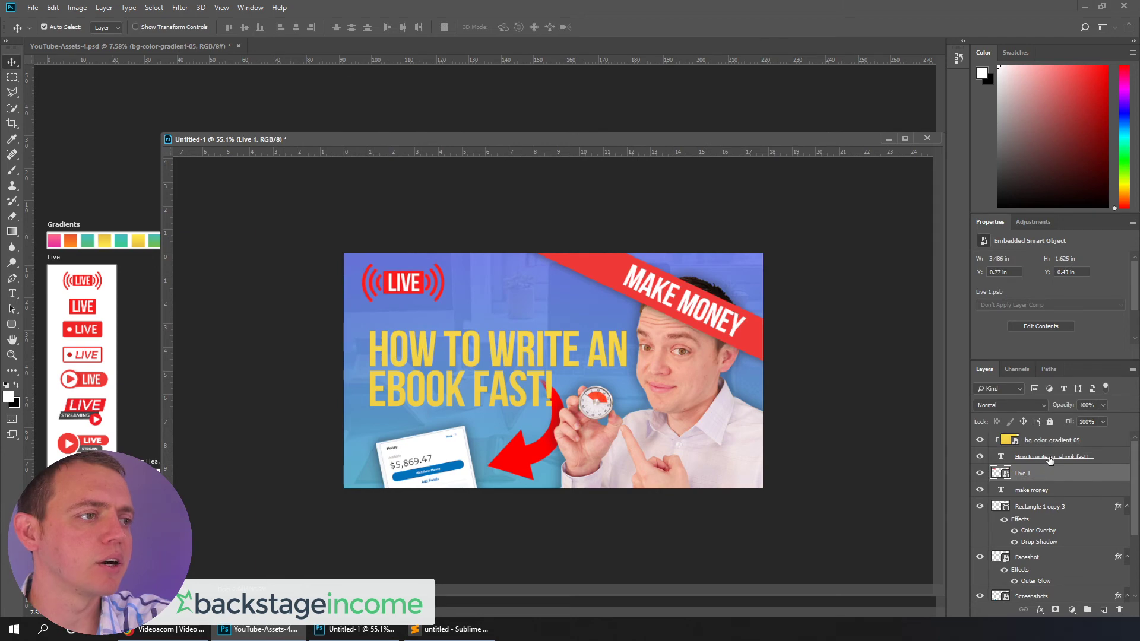
Apply Outer Glow at 28% opacity and Drop Shadow at 62% opacity to the headline text layer
right_click(1050, 460)
left_click(939, 114)
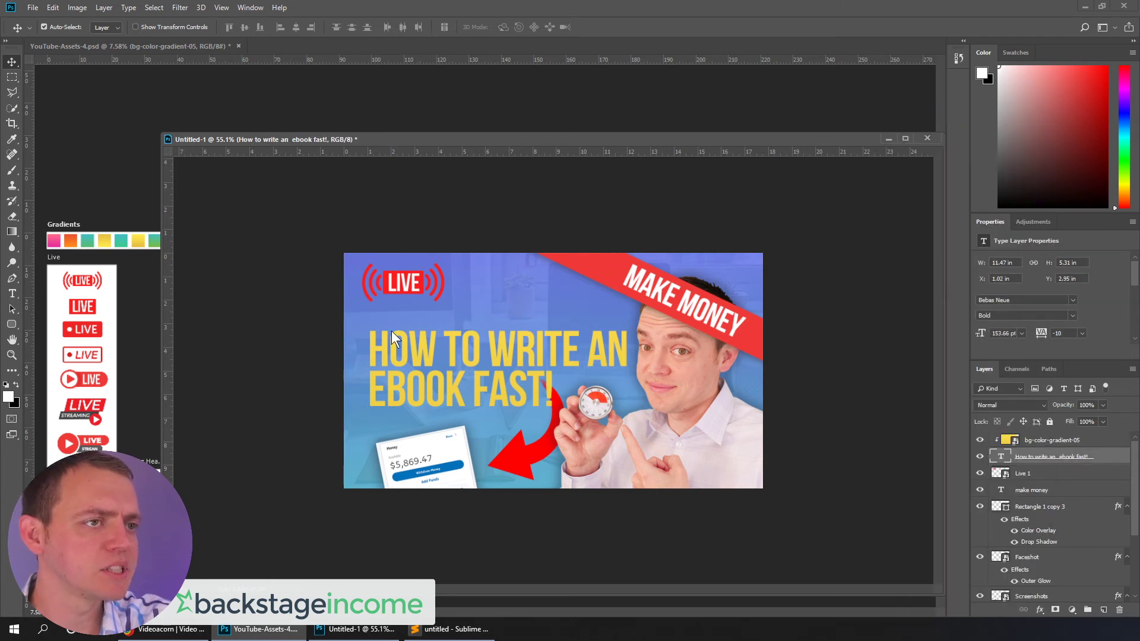
left_click(362, 287)
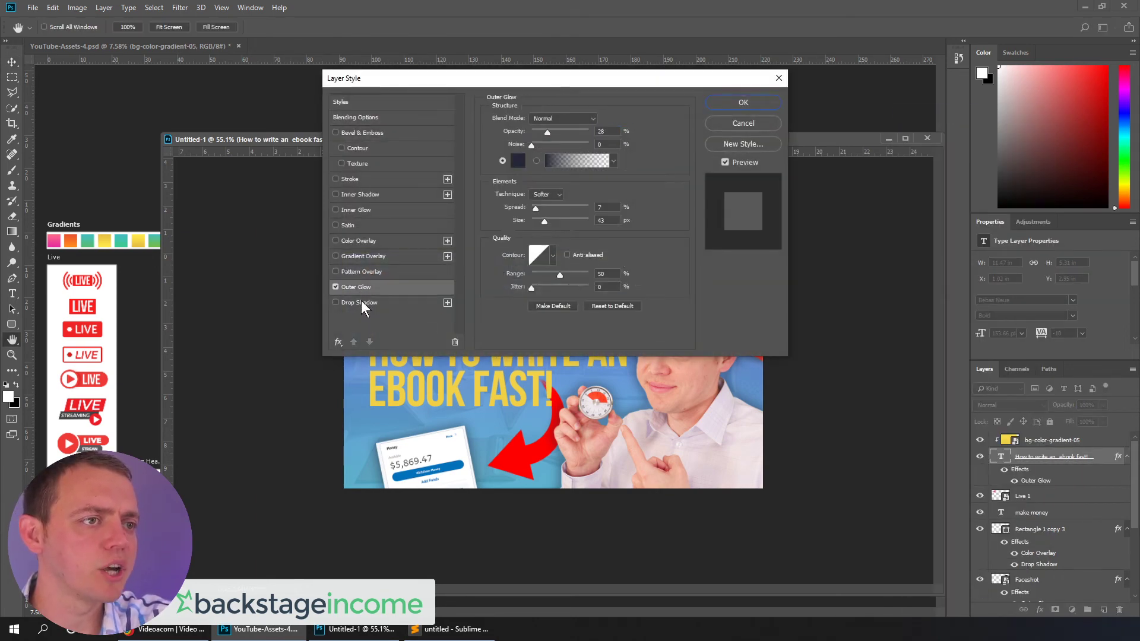
left_click(383, 303)
left_click(566, 135)
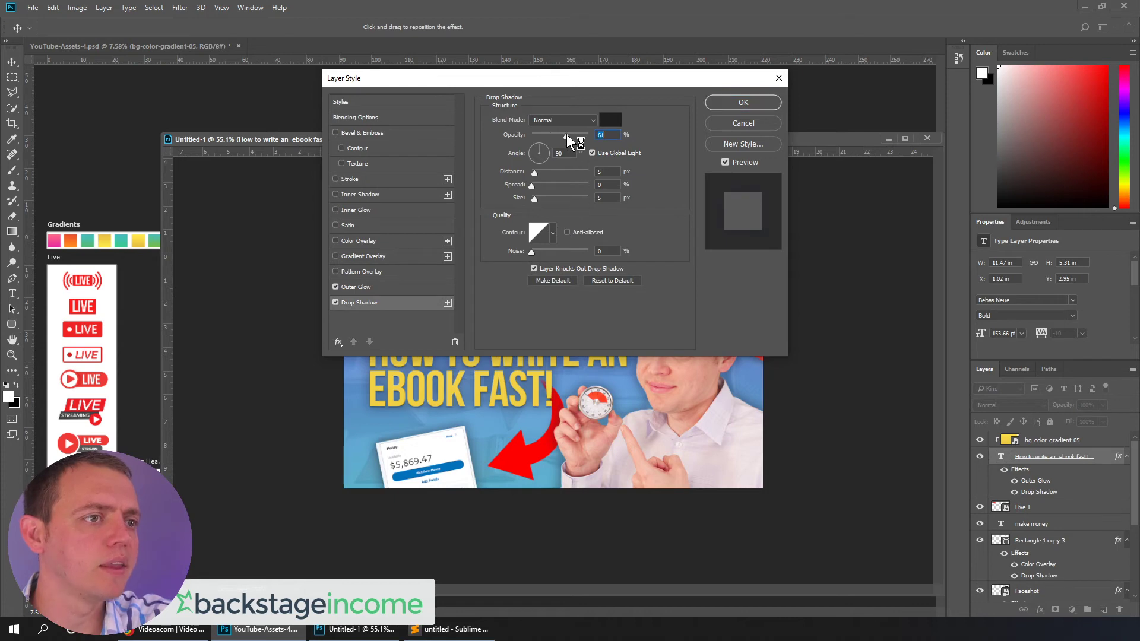
left_click(742, 103)
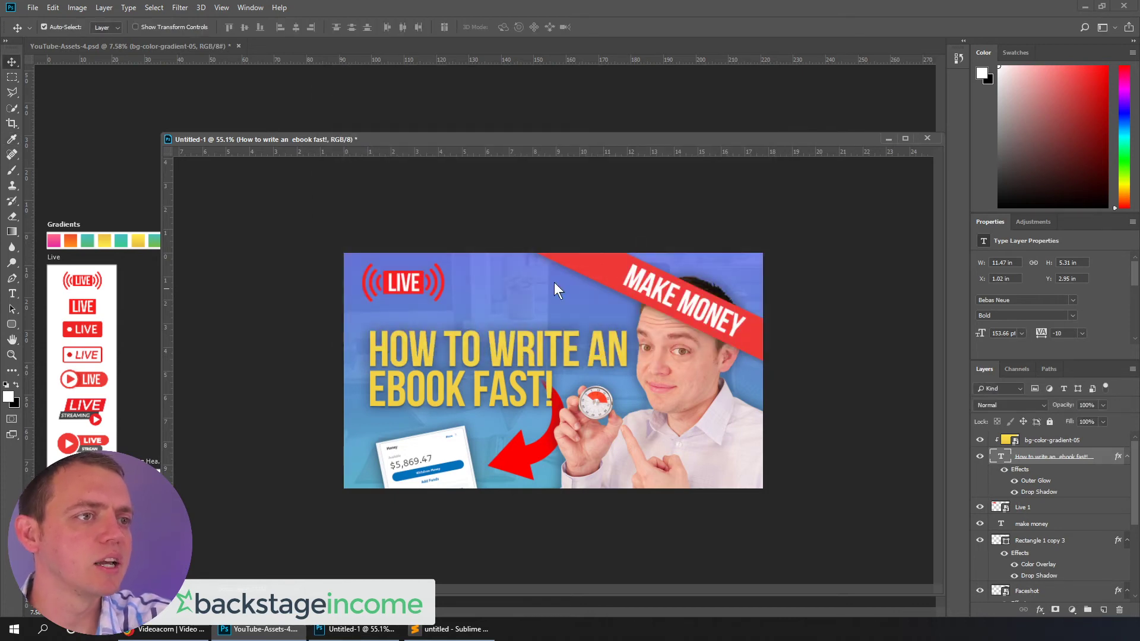
Scale the yellow gradient up to about 119% and shift it slightly right to fully cover the headline
left_click(542, 360)
key("ctrl+t")
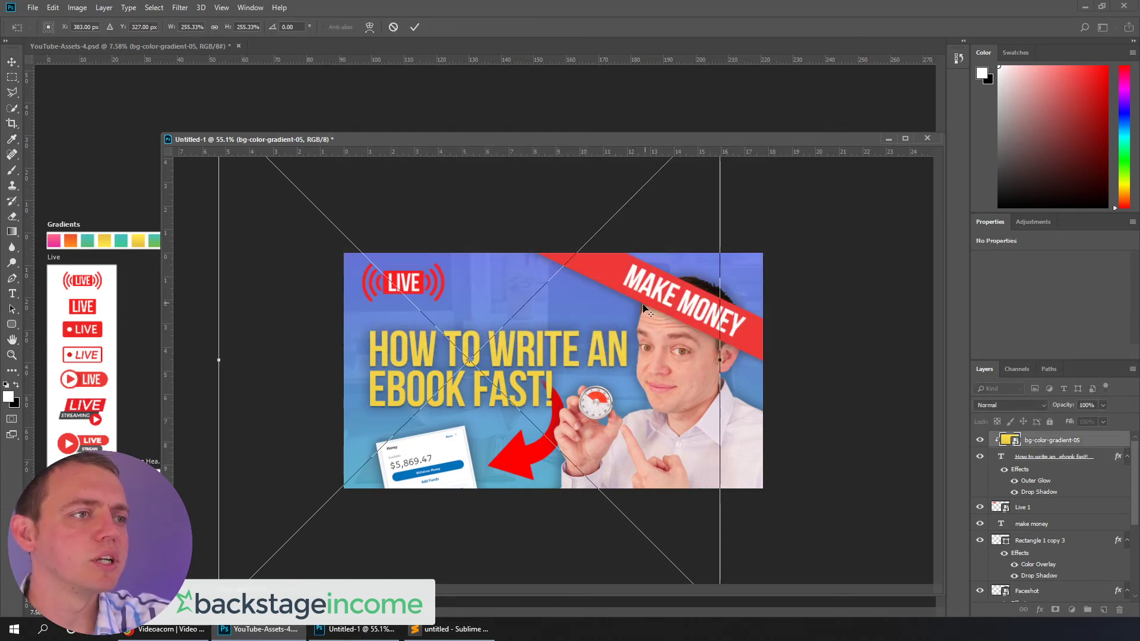
key("ctrl+minus")
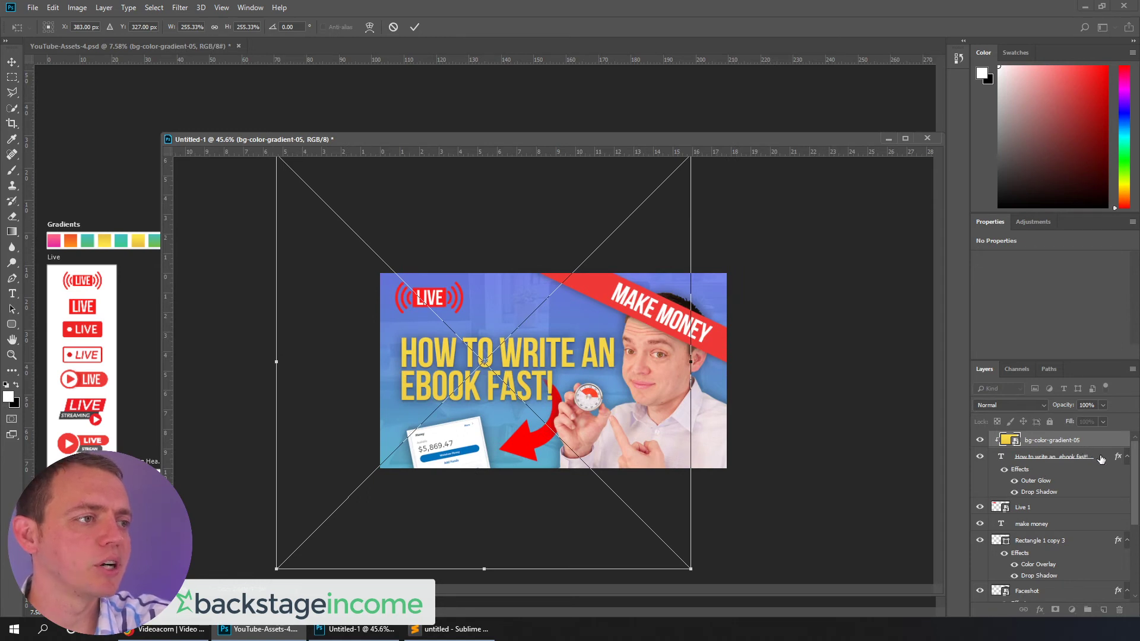
key("Escape")
left_click(1014, 456, "shift")
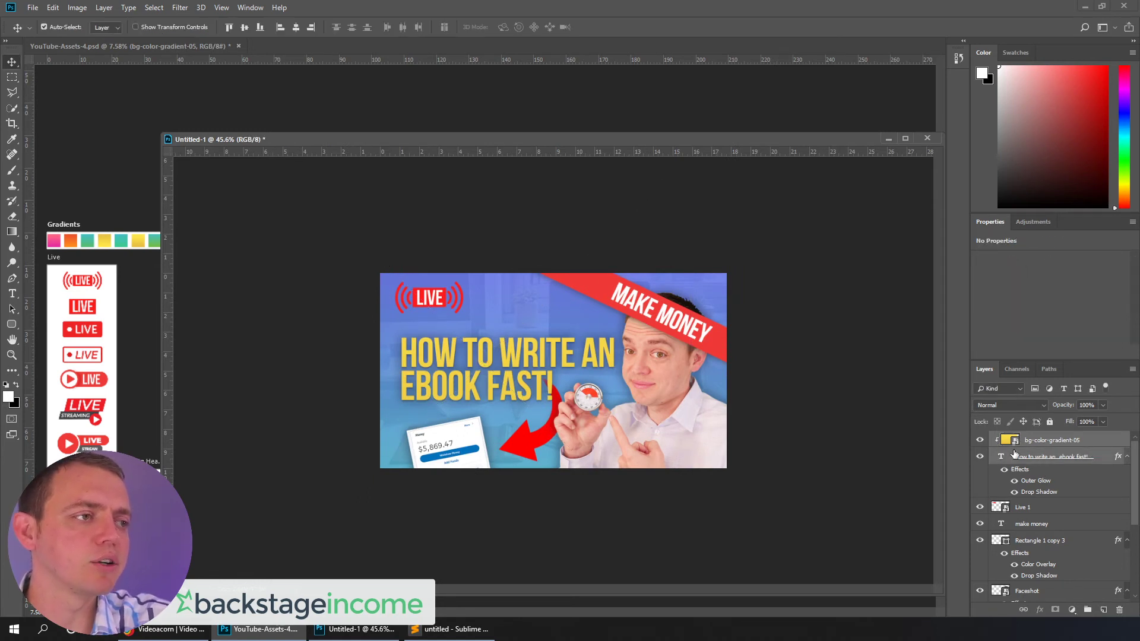
key("ctrl+t")
key("ctrl+minus")
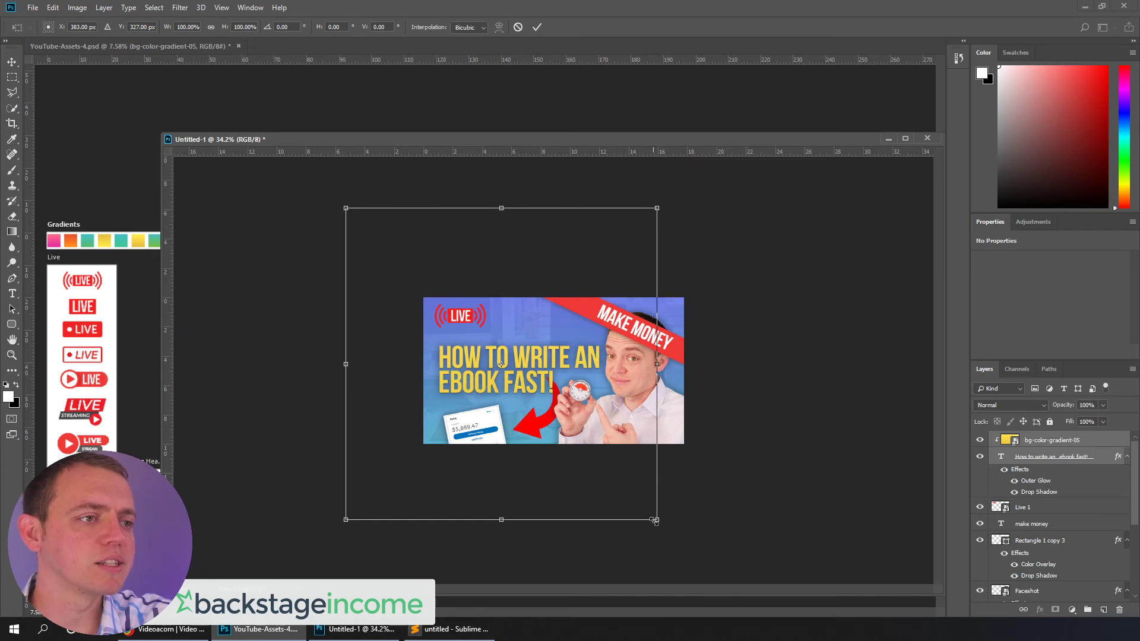
left_click_drag(654, 521, 684, 551)
left_click_drag(510, 373, 523, 373)
key("Return")
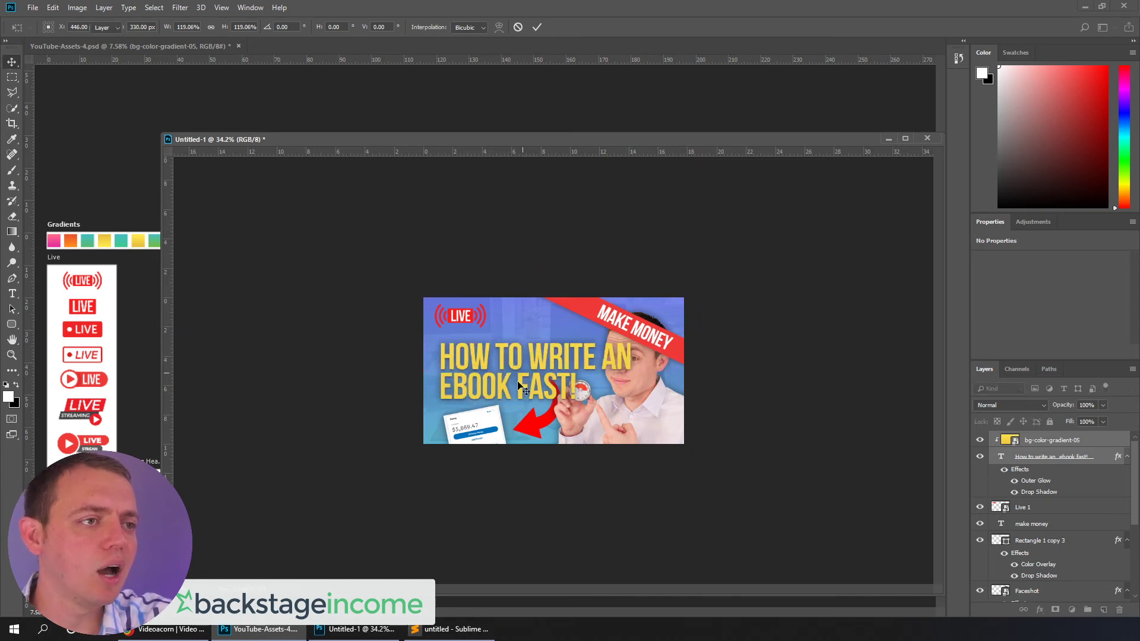
left_click(179, 629)
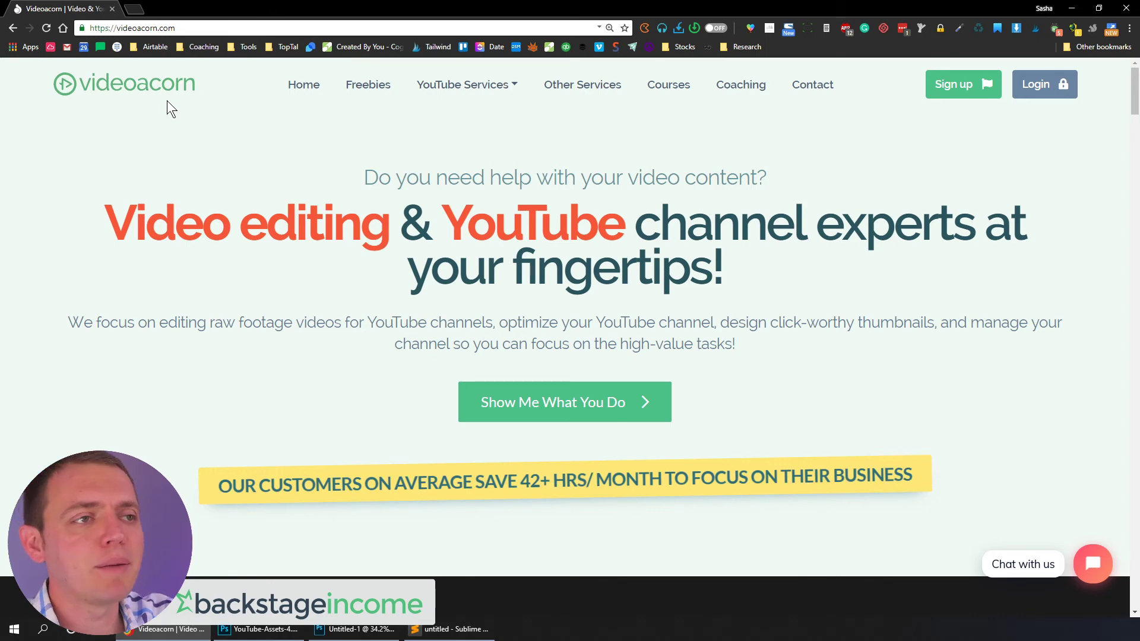
mouse_move(478, 86)
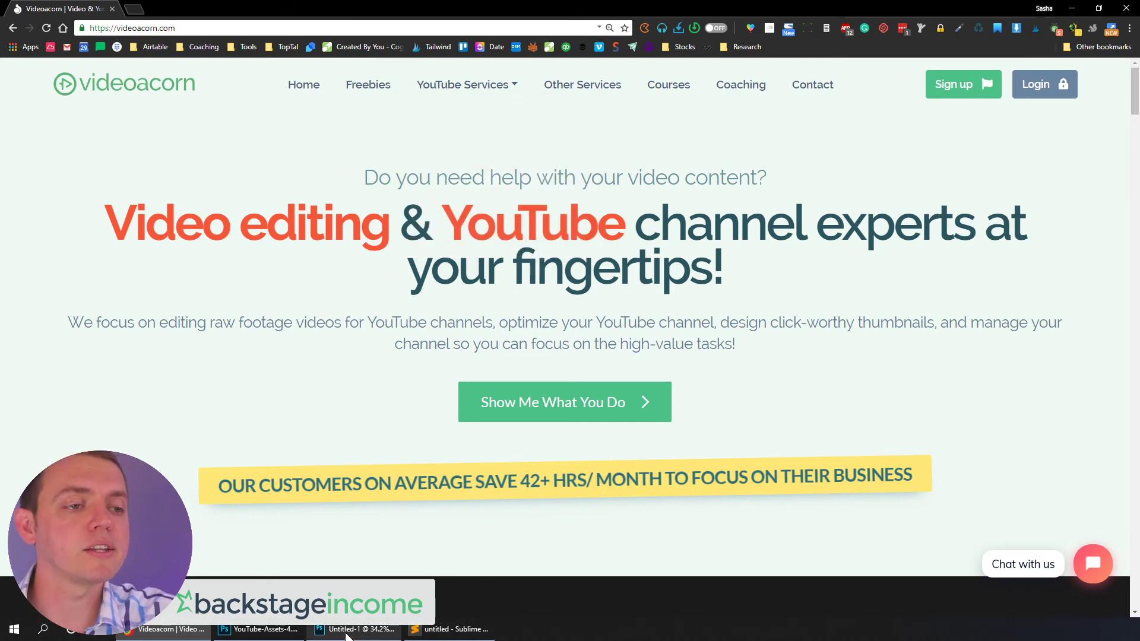
mouse_move(290, 635)
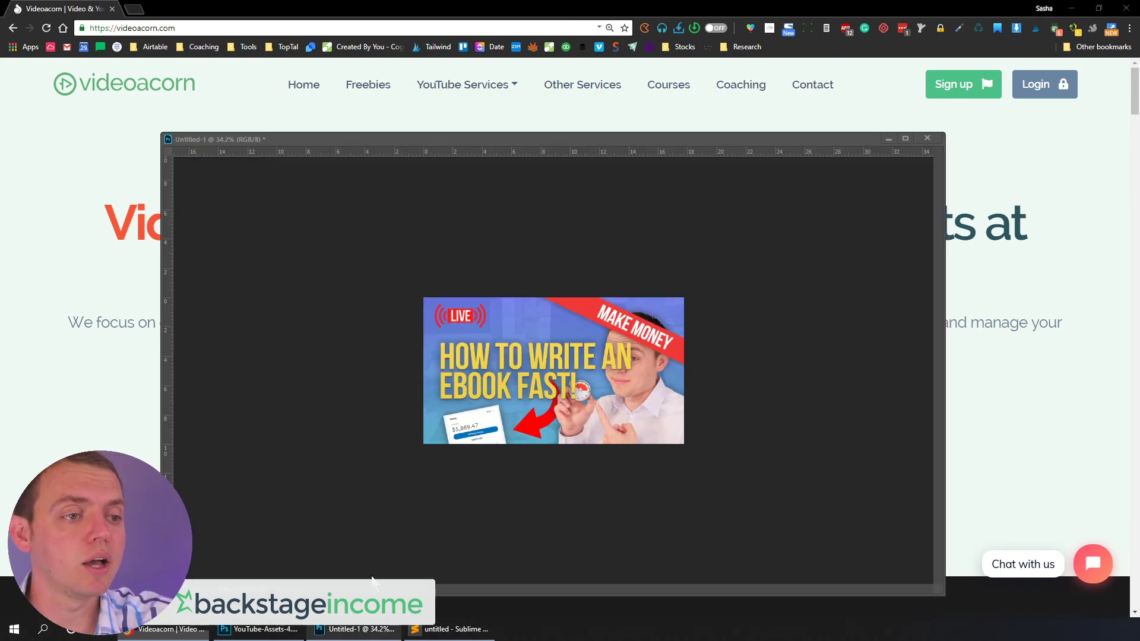
left_click(373, 567)
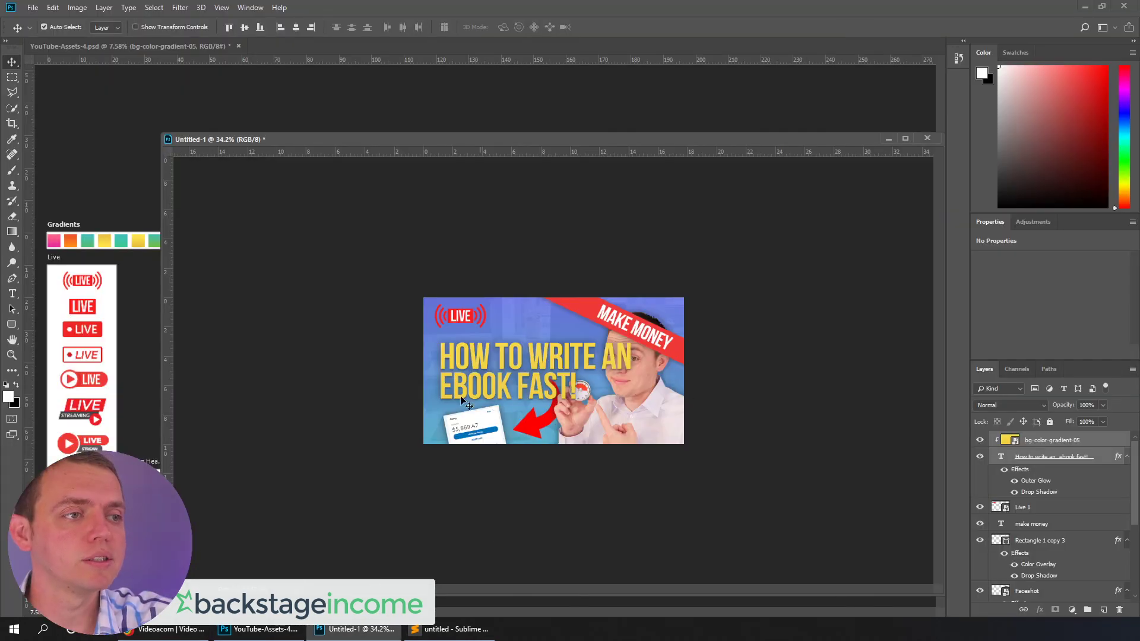
Re-break the headline so it reads "HOW TO WRITE" over "AN EBOOK FAST!"
scroll(715, 370, "up", 3)
left_click(706, 377)
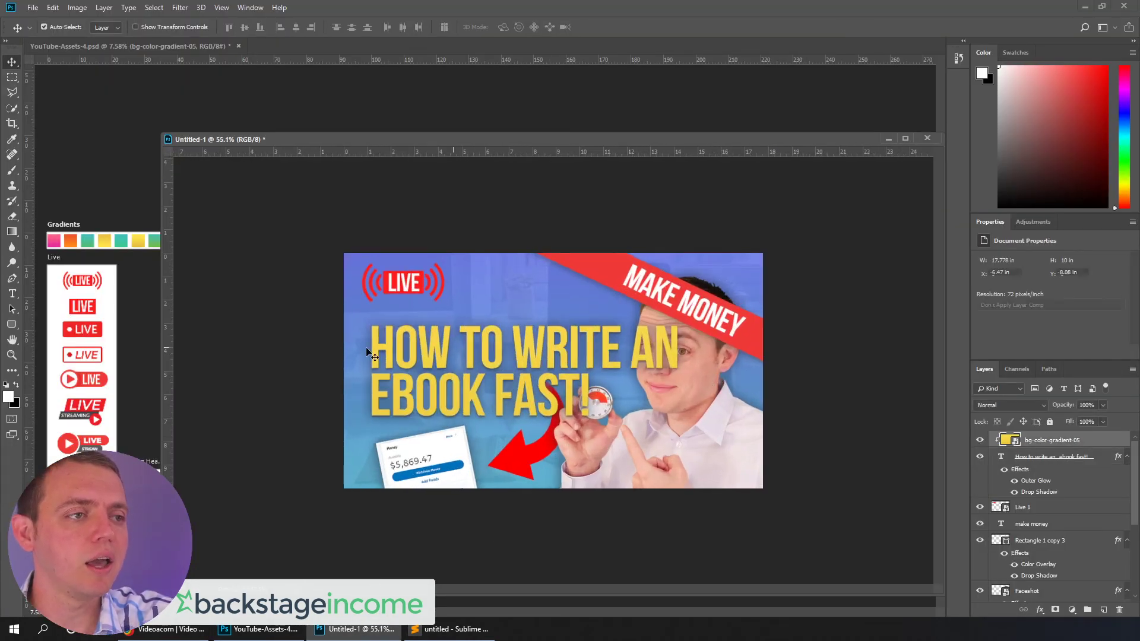
left_click(13, 293)
left_click(617, 356)
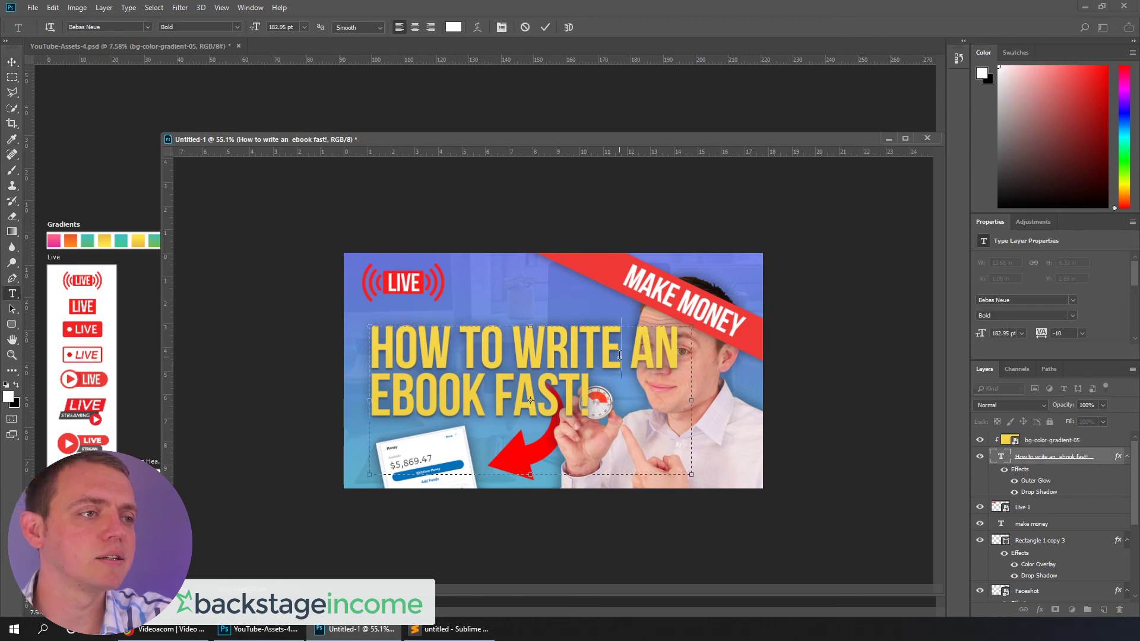
key("Return")
key("Delete")
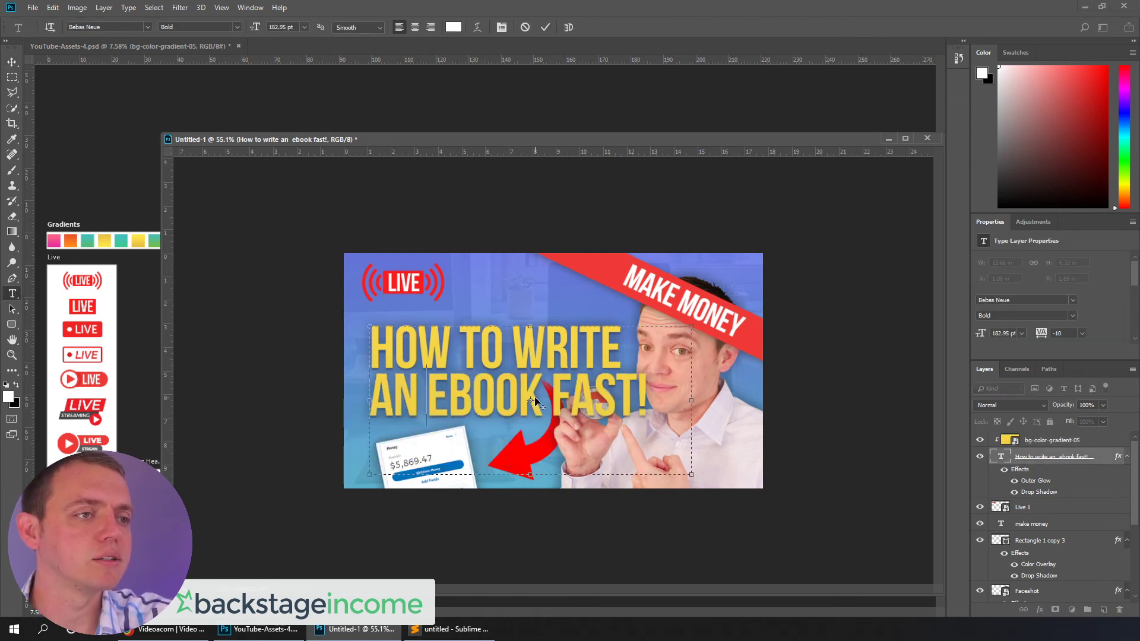
left_click(11, 61)
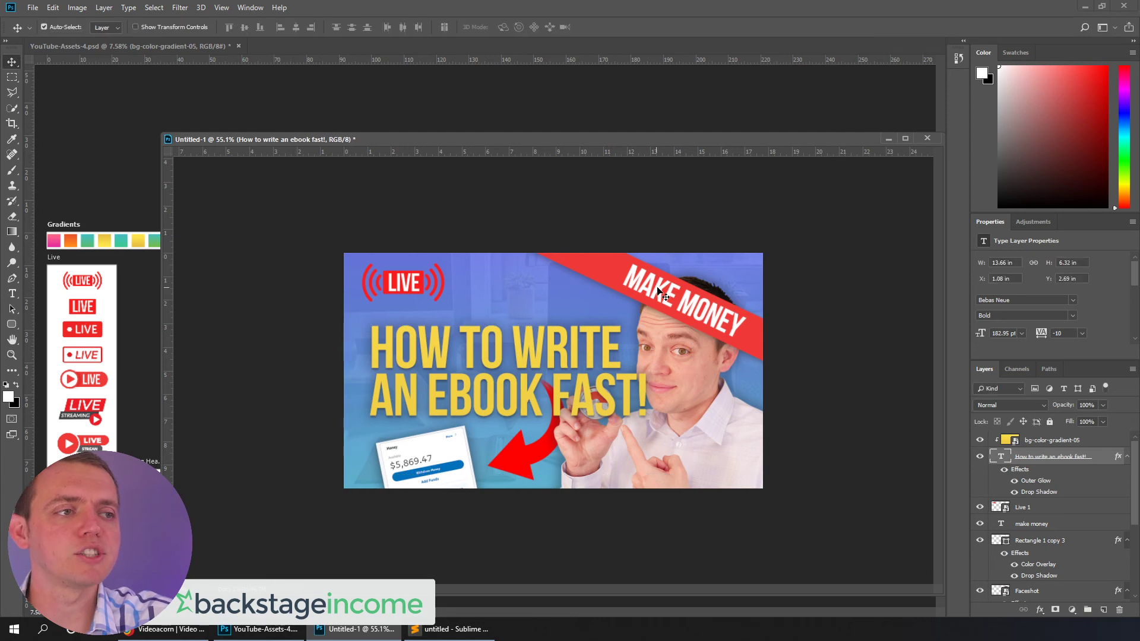